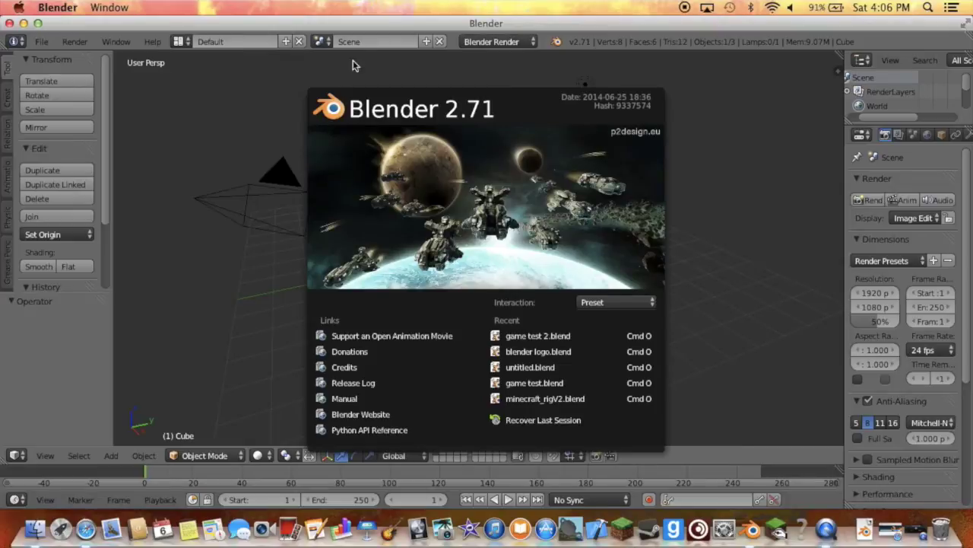
# View the blender.org home page in Safari, quit the browser and return to Blender.
pyautogui.click(904, 536)
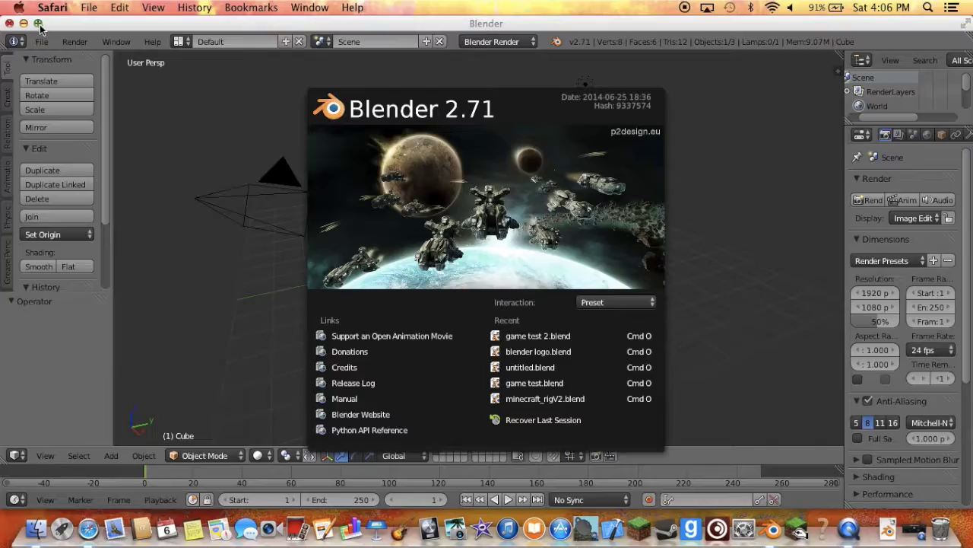
pyautogui.click(51, 24)
pyautogui.click(50, 8)
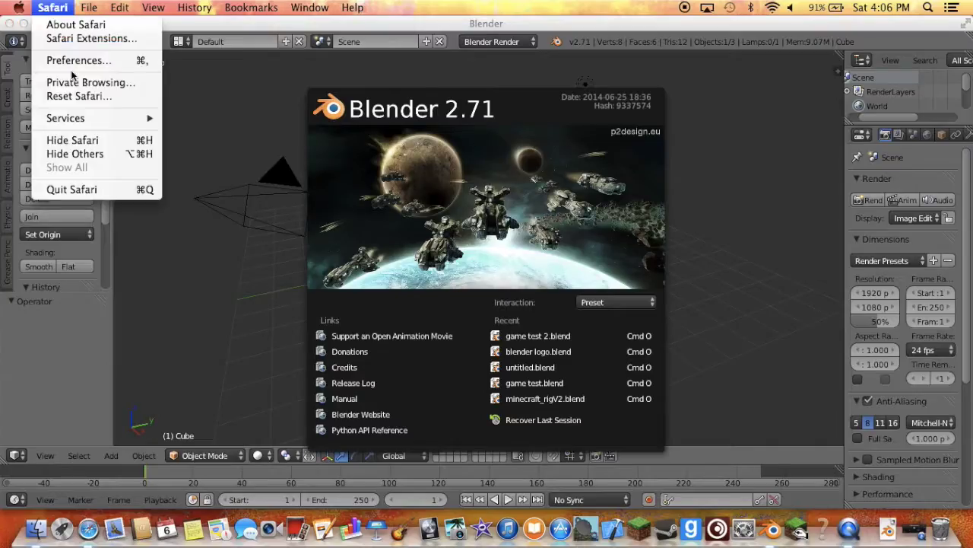
pyautogui.click(98, 188)
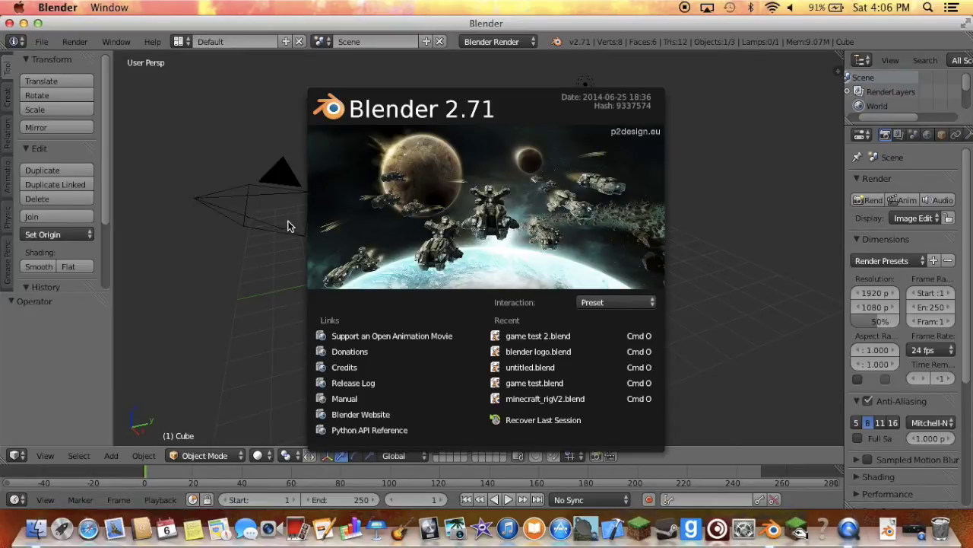
# Dismiss the splash screen, set the engine to Blender Game and switch the screen layout to Game Logic.
pyautogui.click(288, 226)
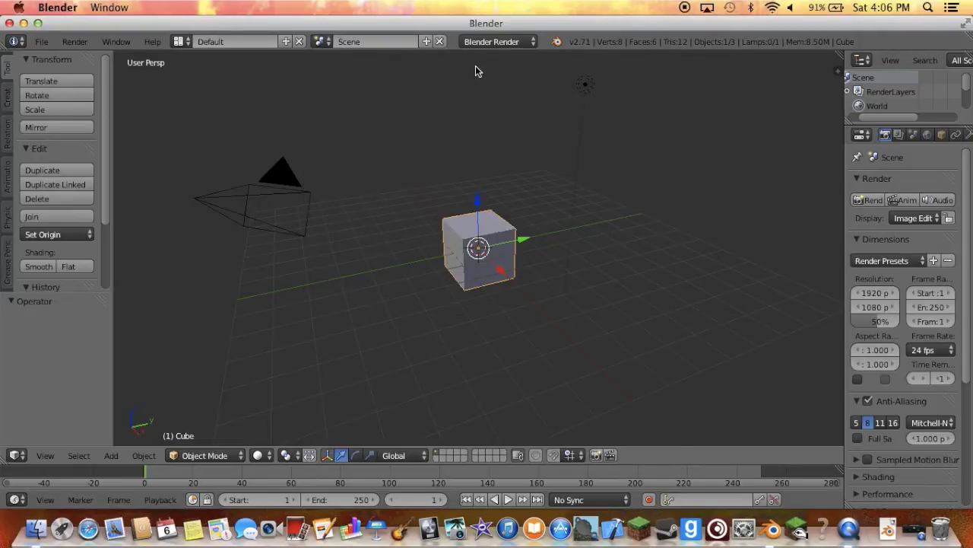
pyautogui.click(488, 43)
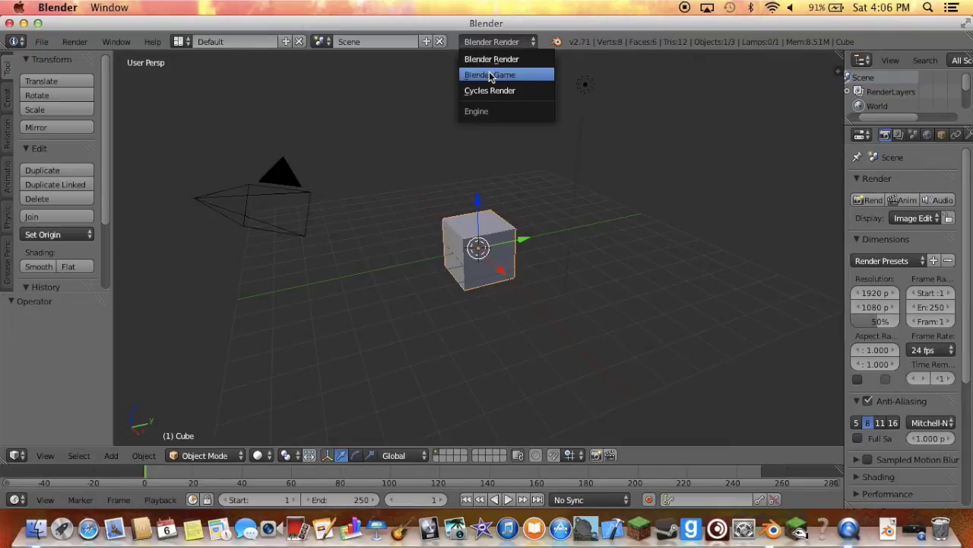
pyautogui.click(491, 75)
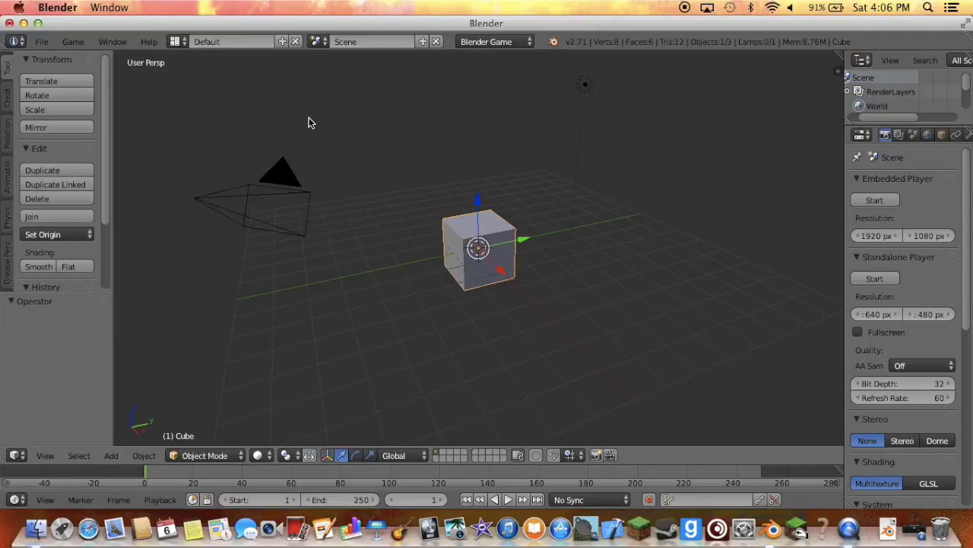
pyautogui.click(177, 42)
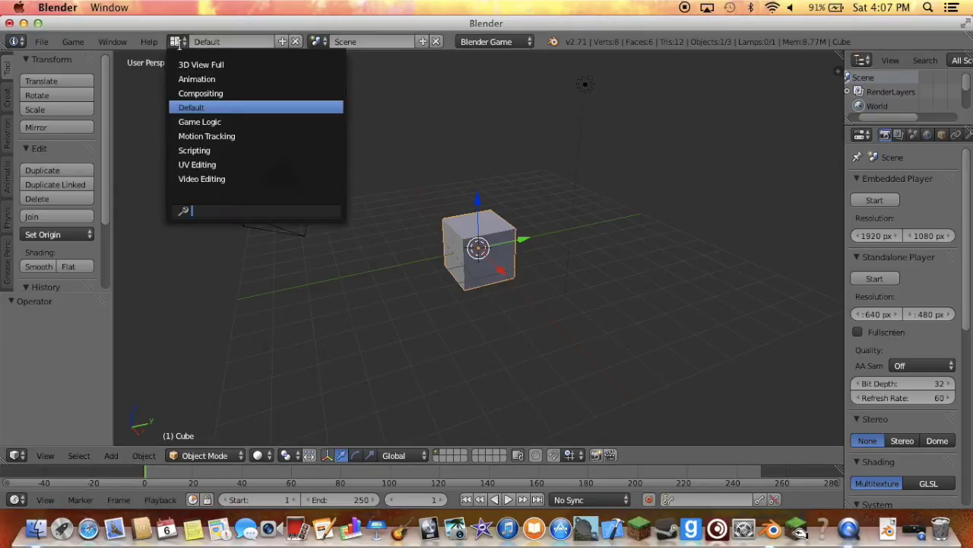
pyautogui.click(226, 122)
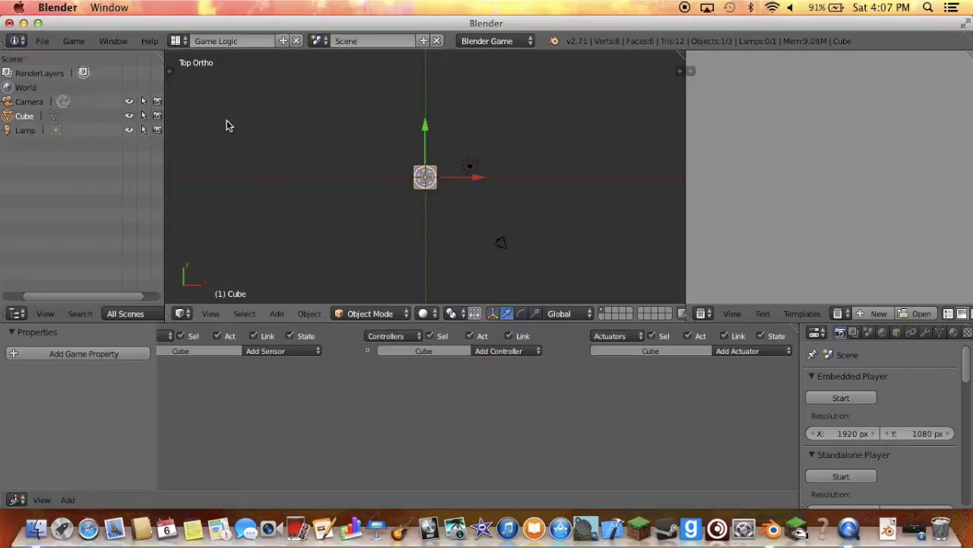
# Show the scene through the camera in the 3D view.
pyautogui.scroll(-3, 300, 166)
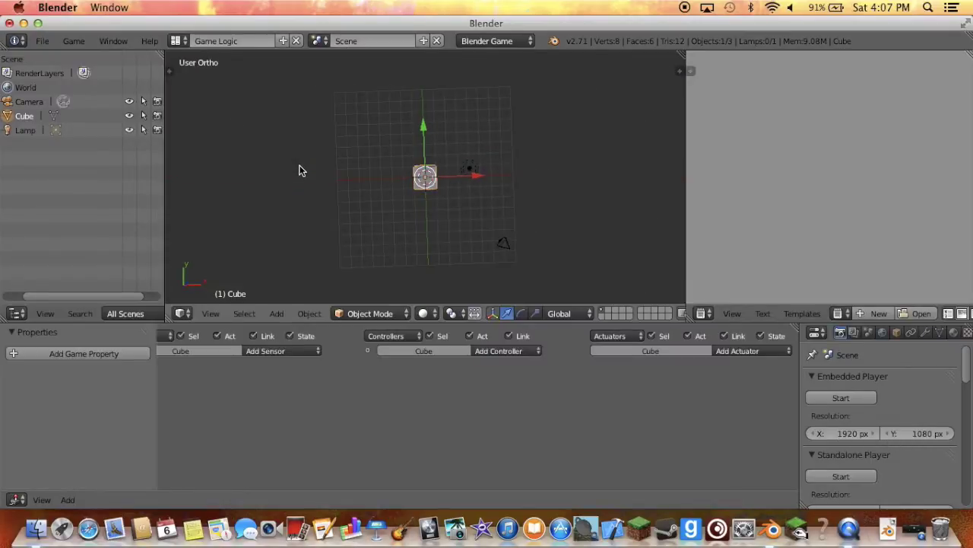
pyautogui.scroll(-8, 300, 170)
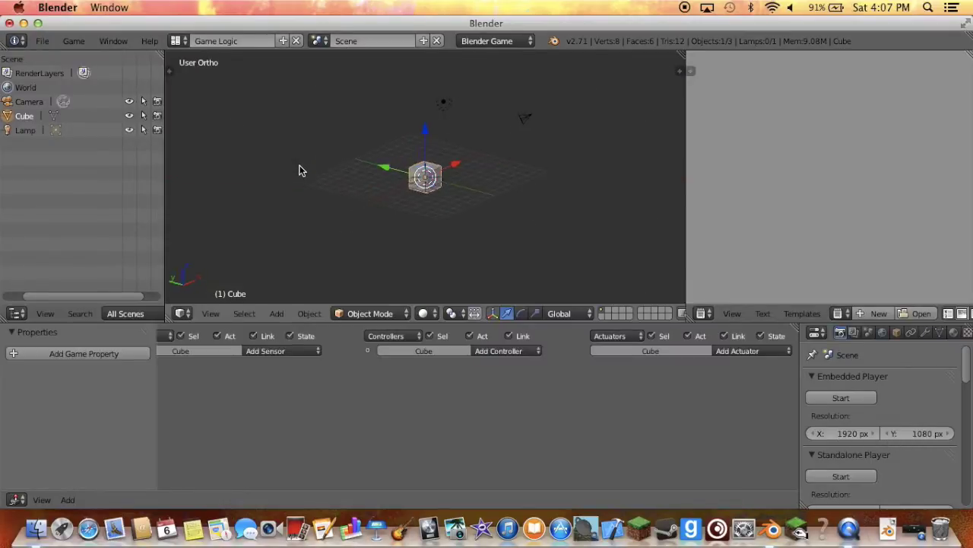
pyautogui.hscroll(-8, 300, 171)
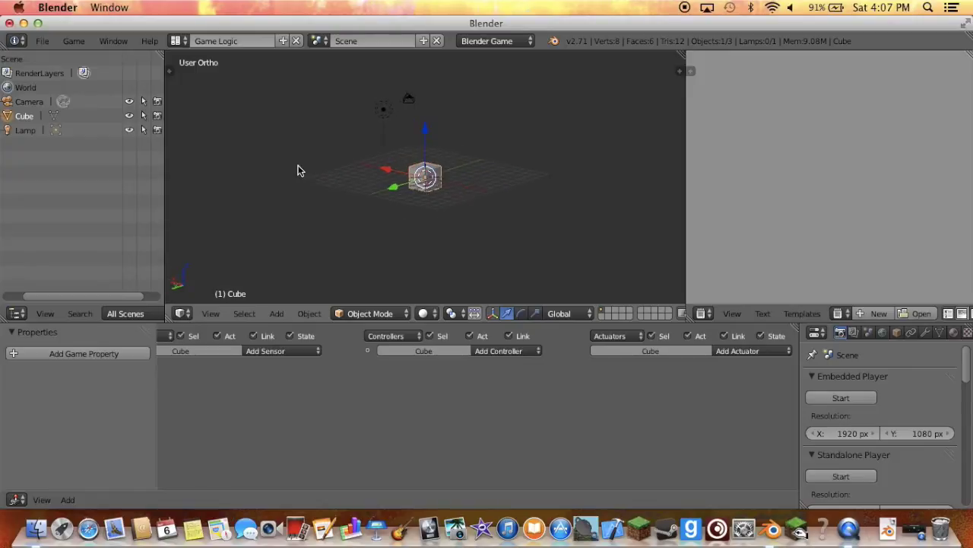
pyautogui.hscroll(6, 299, 170)
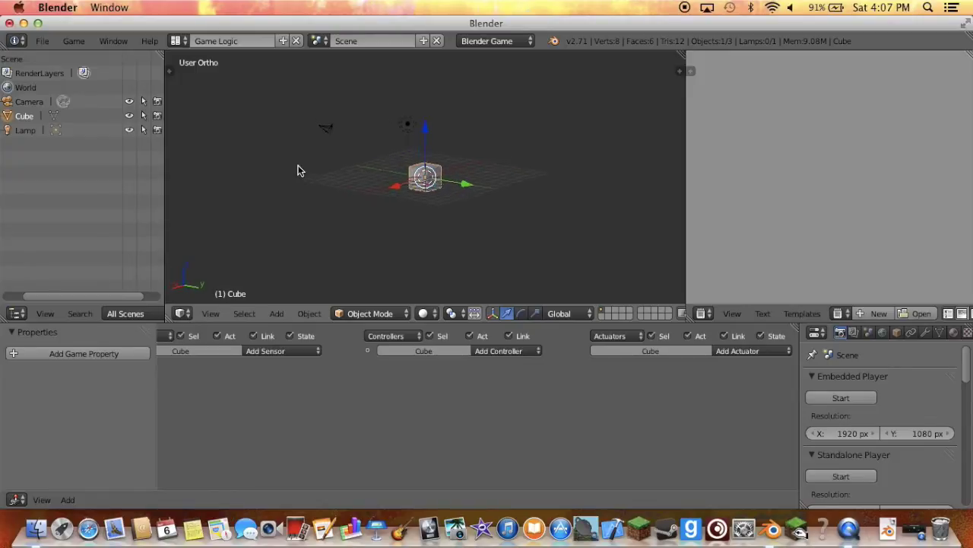
pyautogui.scroll(4, 300, 171)
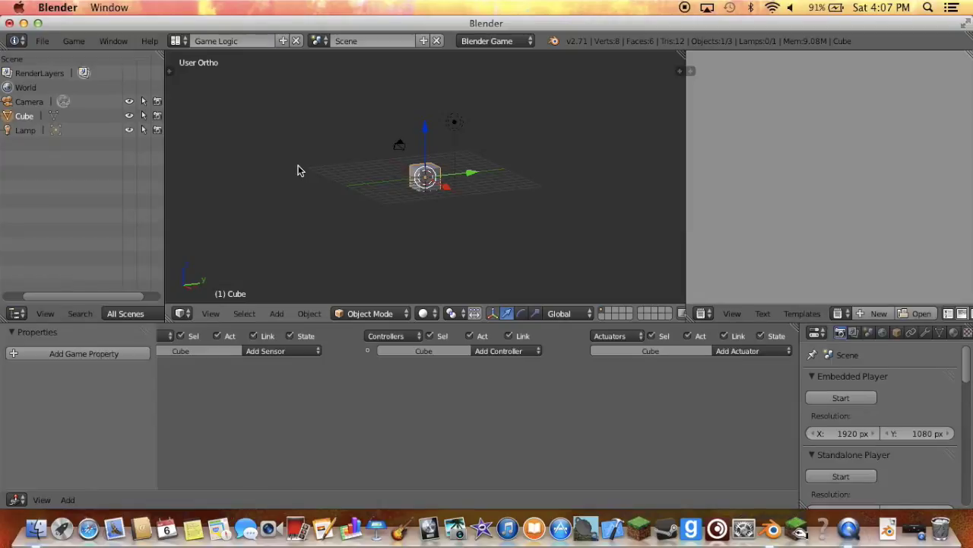
pyautogui.press('KP_0')
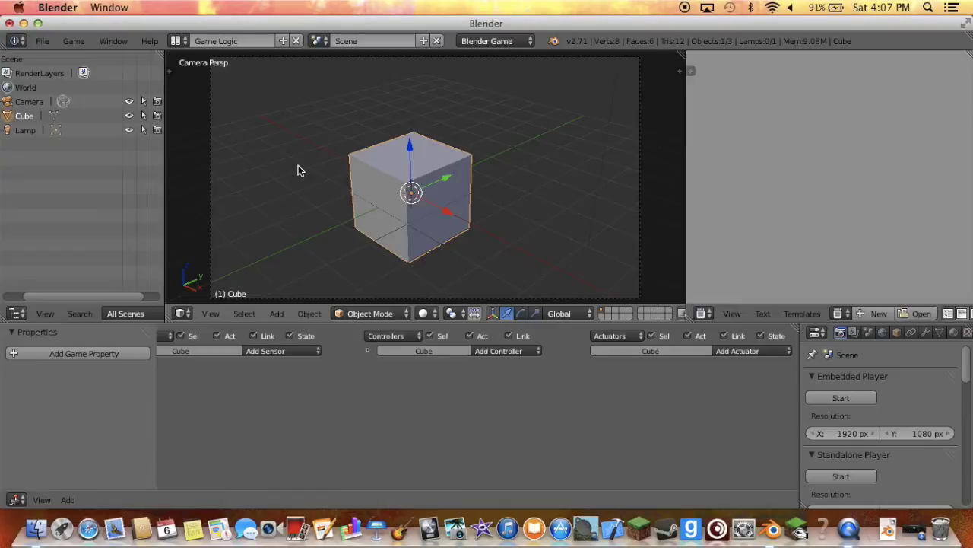
# Add a Keyboard sensor to the cube and assign the W key to it.
pyautogui.hscroll(-3, 291, 351)
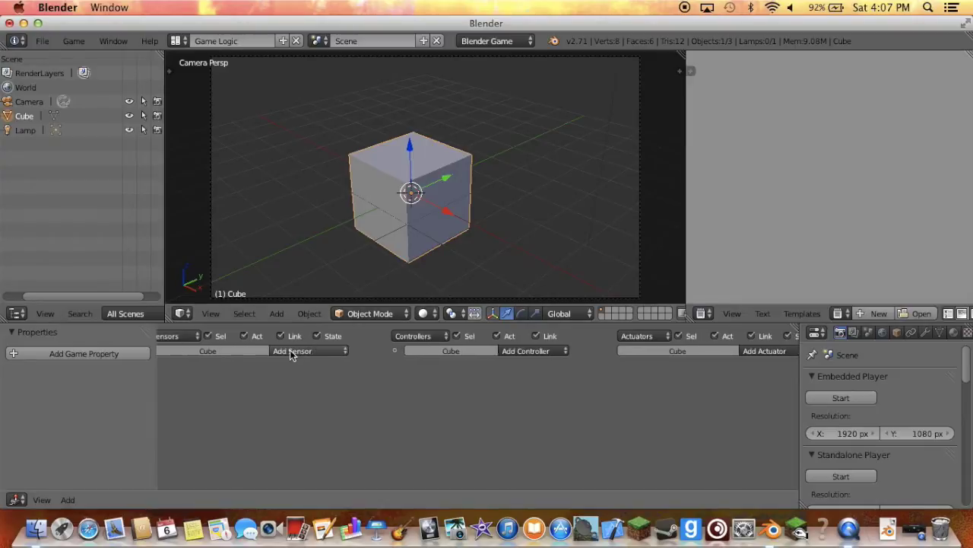
pyautogui.click(336, 351)
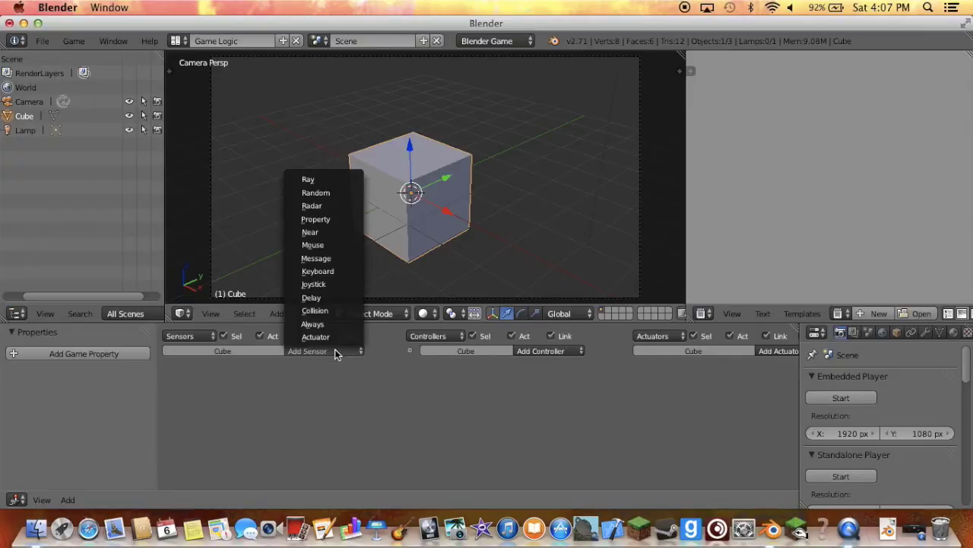
pyautogui.click(339, 276)
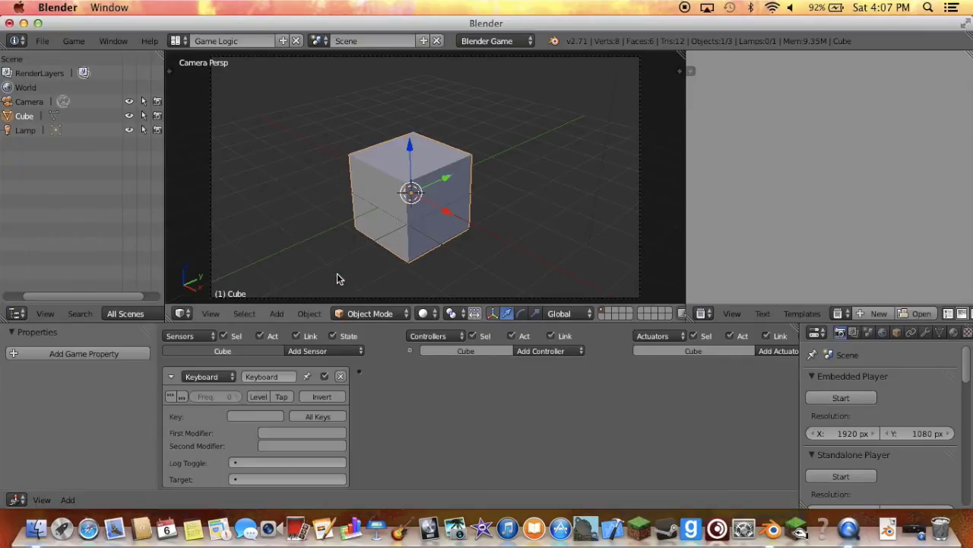
pyautogui.click(255, 416)
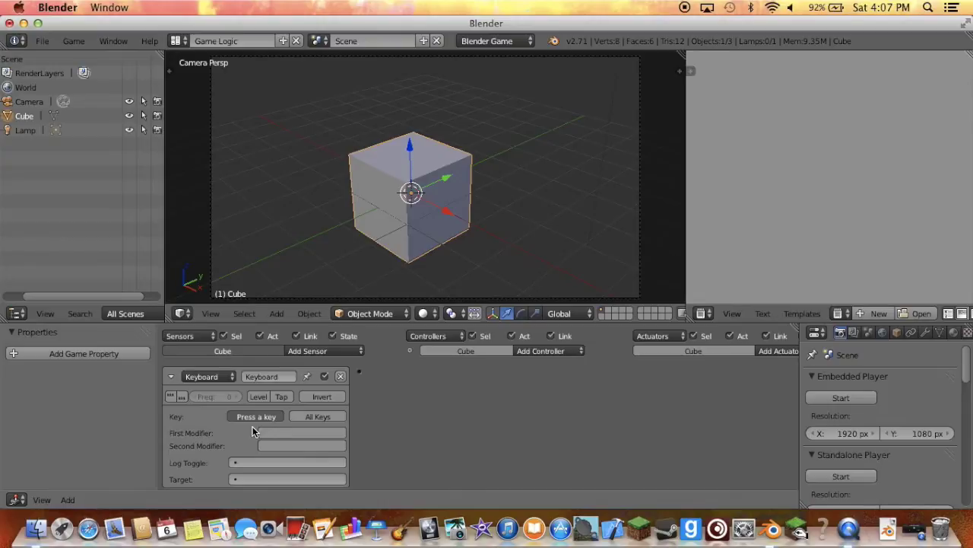
# Add a Motion actuator to the cube with Simple Motion and an X location of 0.10.
pyautogui.hscroll(2, 415, 422)
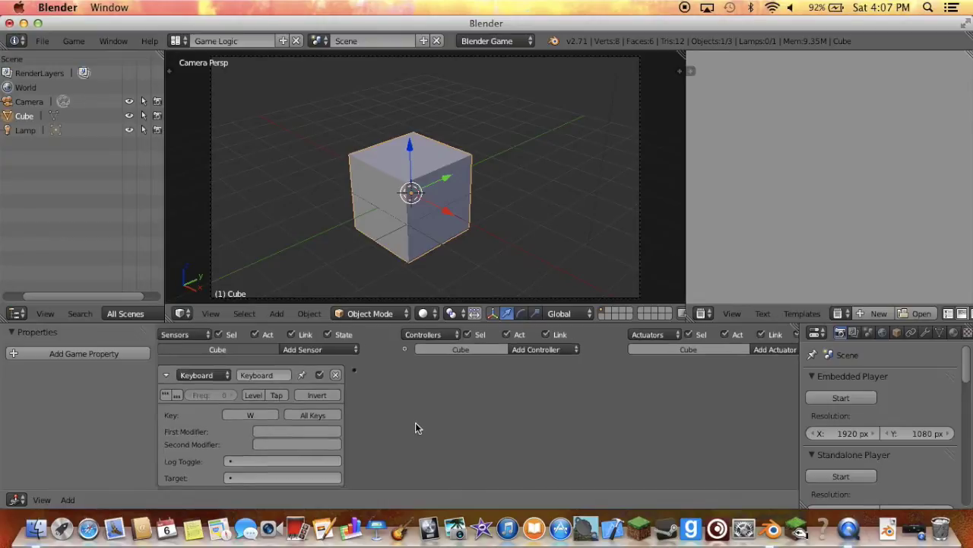
pyautogui.scroll(1, 415, 422)
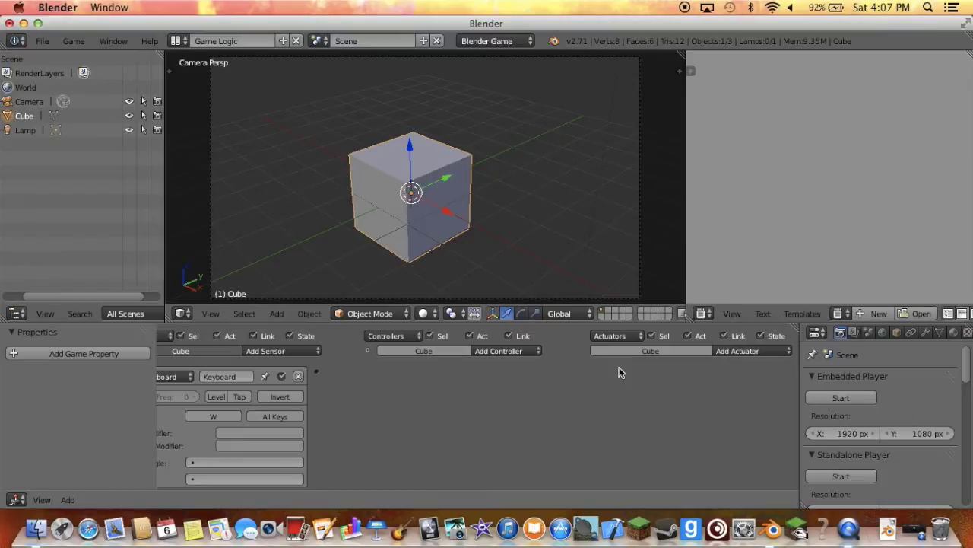
pyautogui.click(746, 353)
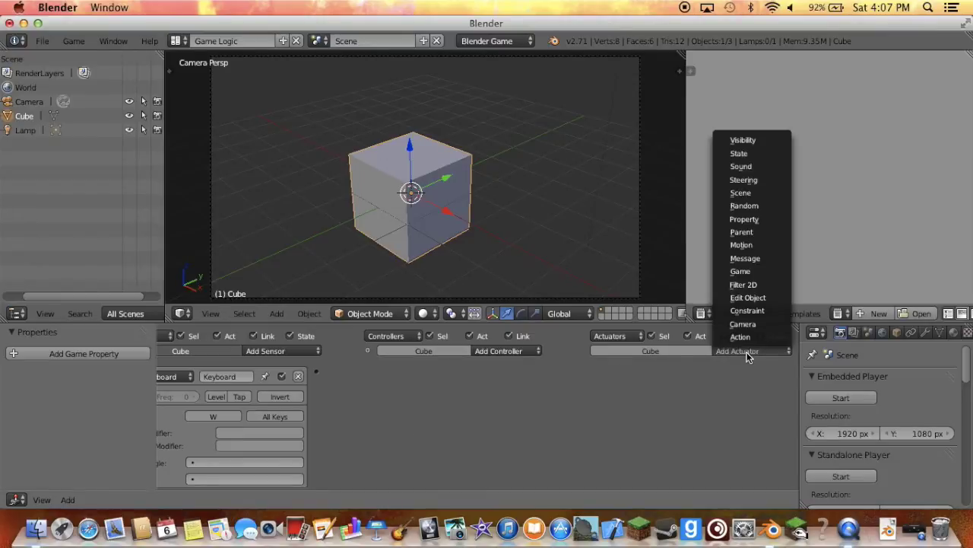
pyautogui.click(749, 352)
pyautogui.click(749, 352)
pyautogui.click(759, 246)
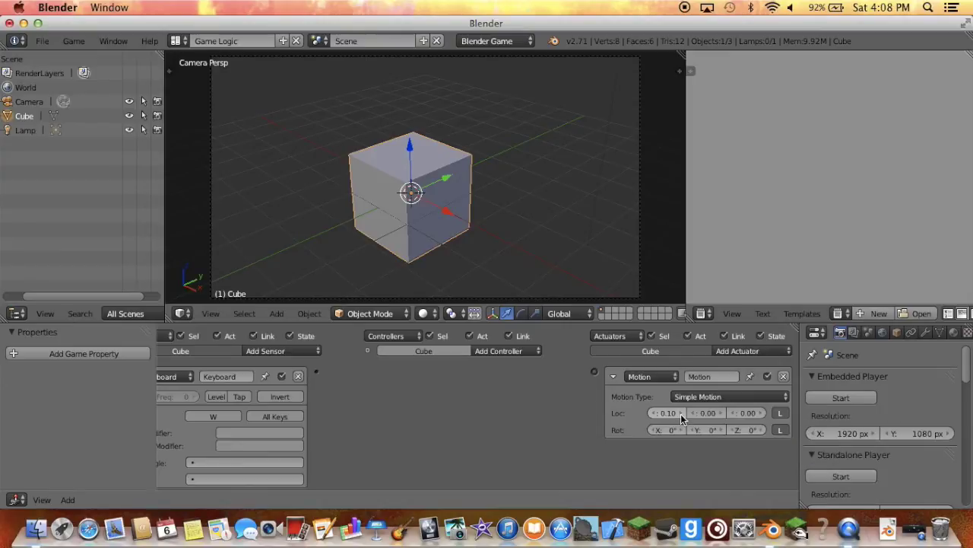
pyautogui.click(681, 414)
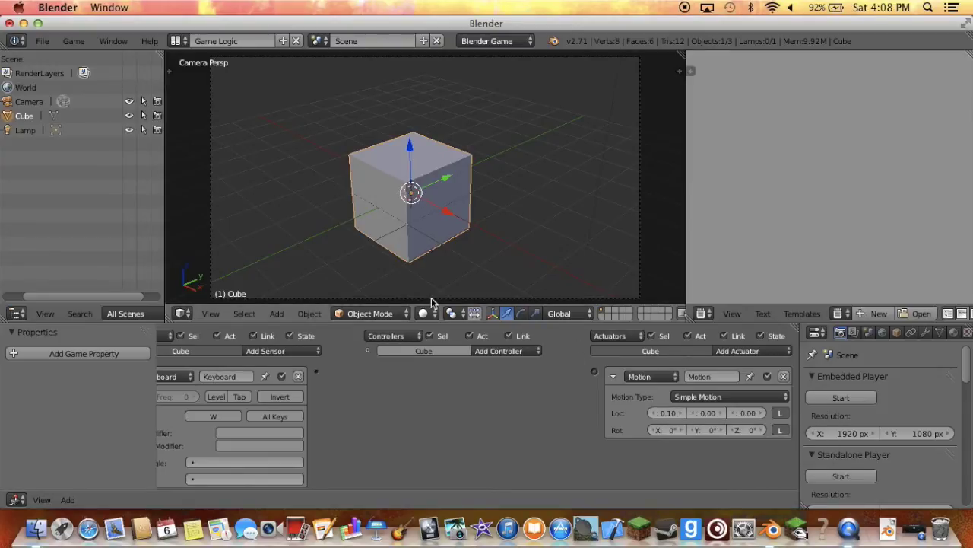
# Link the Keyboard sensor to the Motion actuator through an And controller and collapse all three logic bricks.
pyautogui.hscroll(-3, 411, 441)
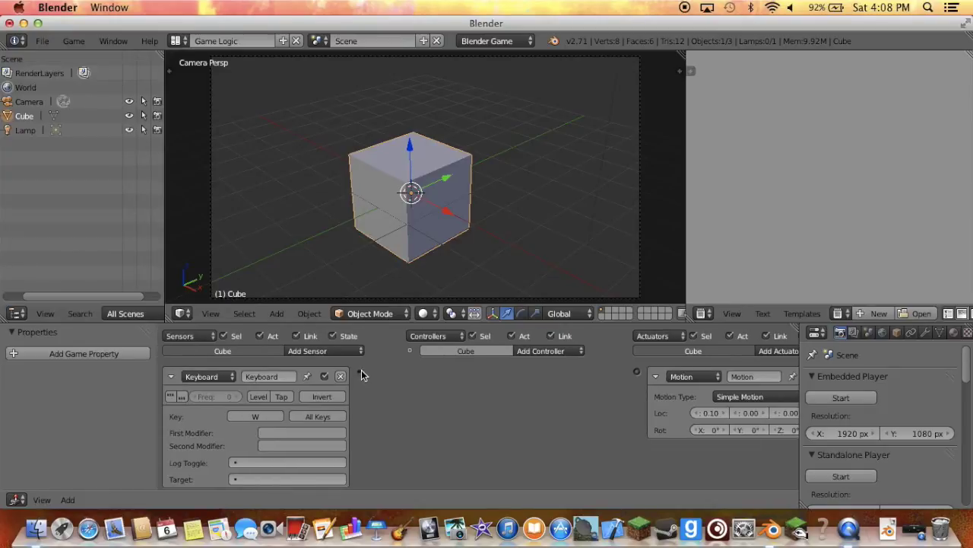
pyautogui.moveTo(403, 377); pyautogui.dragTo(638, 374)
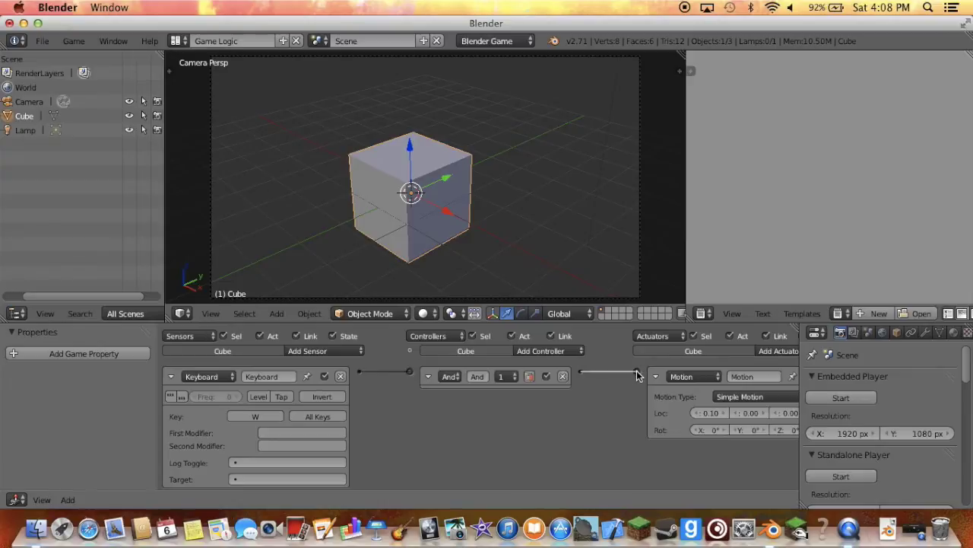
pyautogui.click(429, 377)
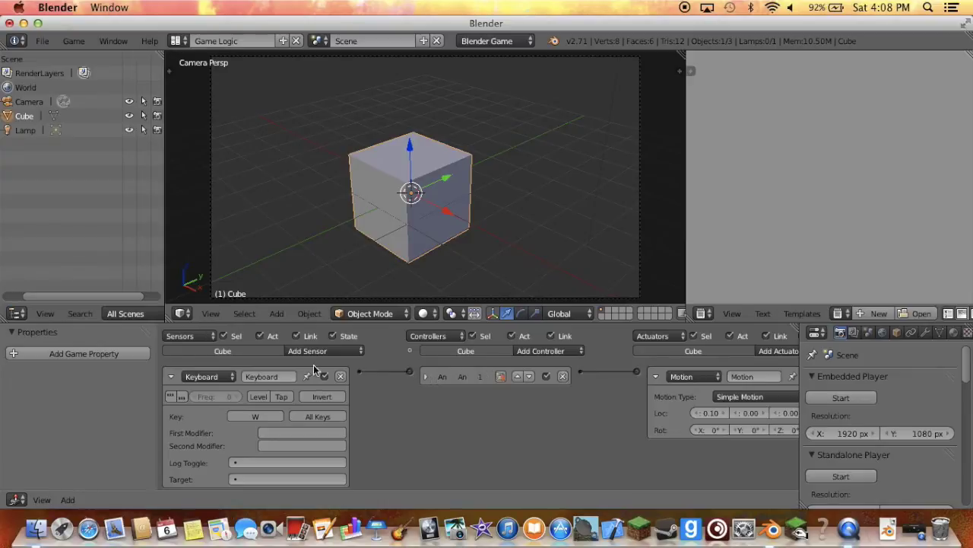
pyautogui.click(171, 378)
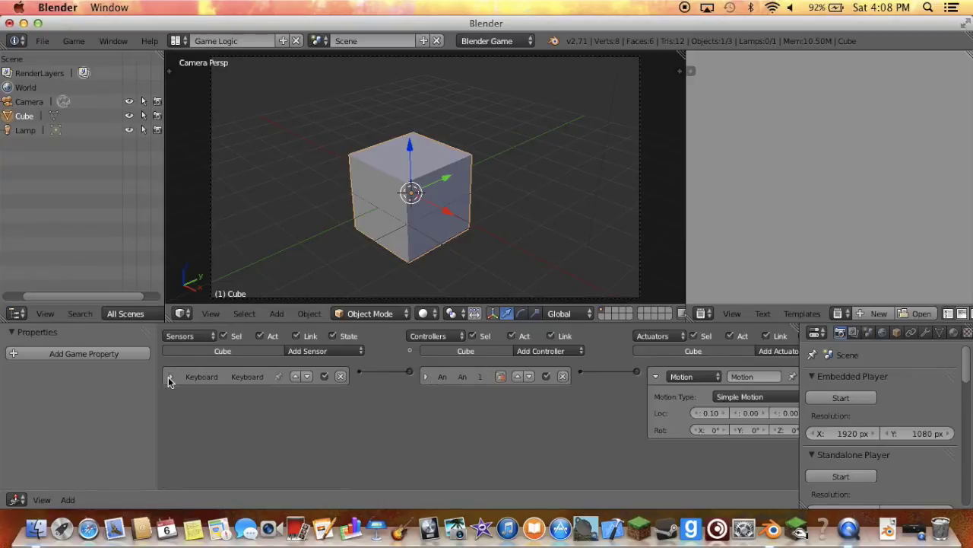
pyautogui.click(655, 377)
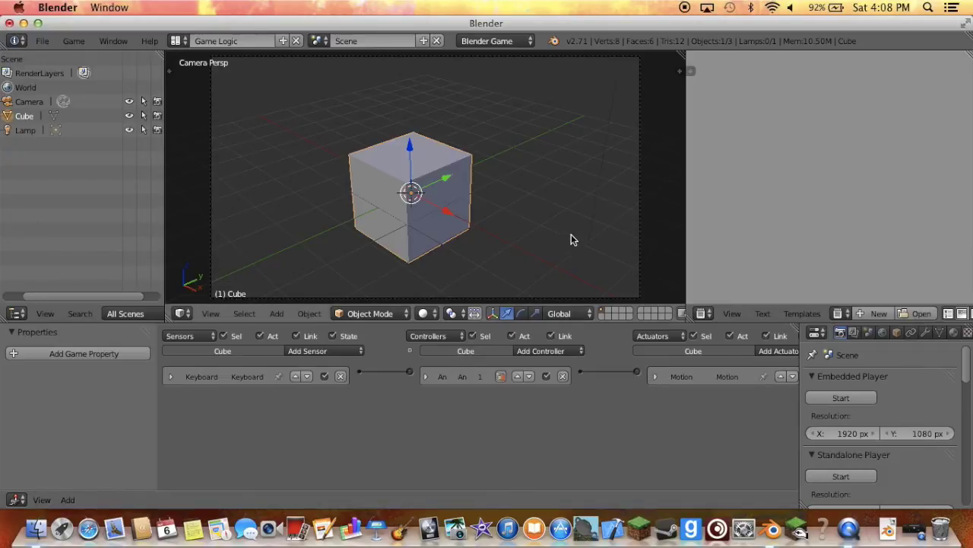
# Run the game, test moving the cube with the W key, and stop the game.
pyautogui.press('p')
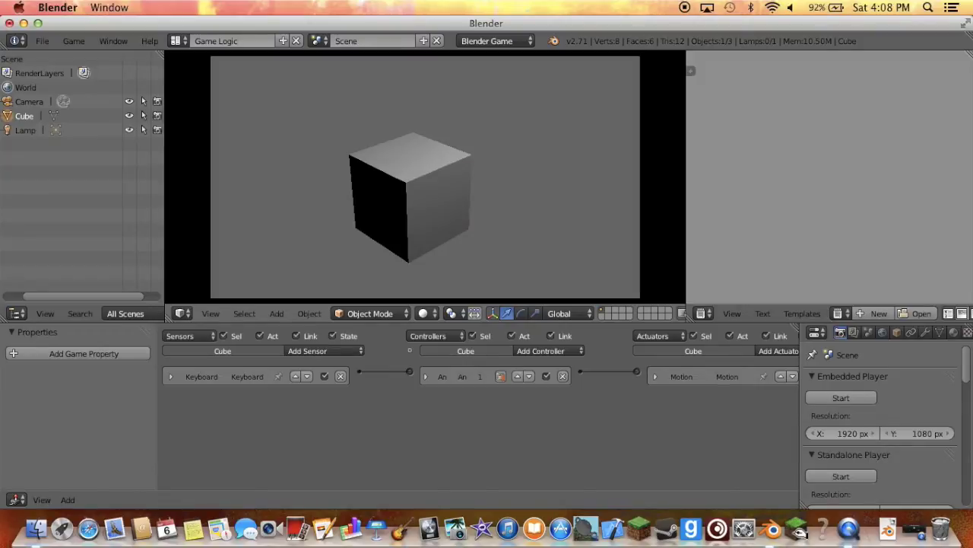
pyautogui.press('w')
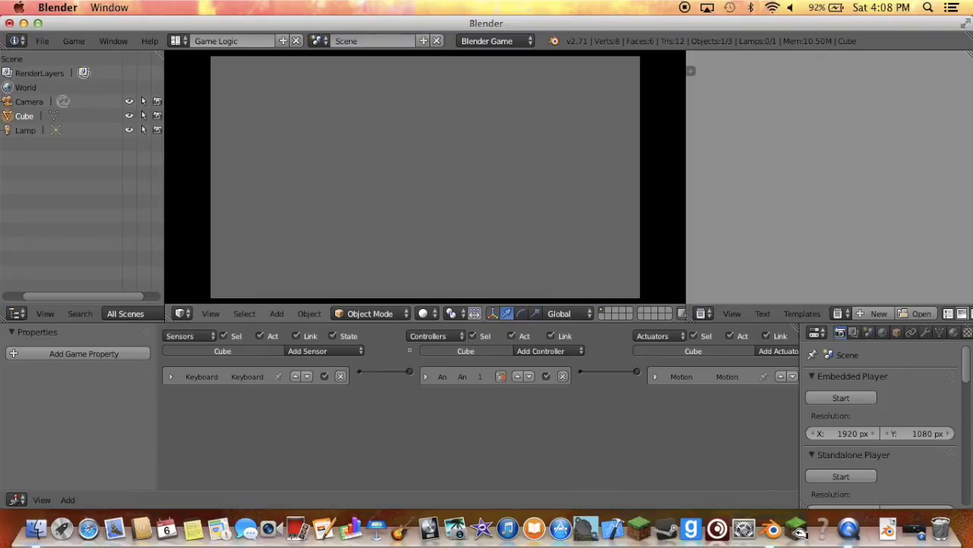
pyautogui.press('Escape')
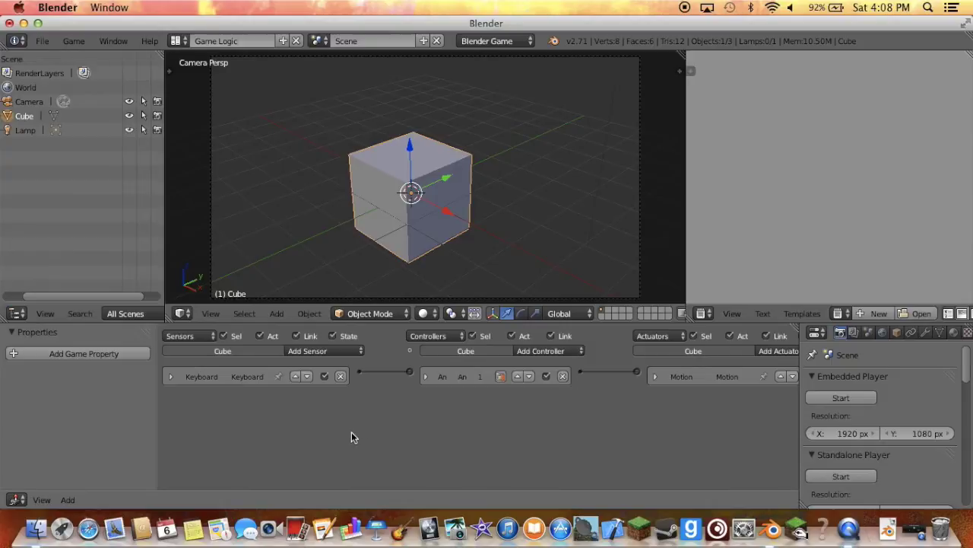
# Add a second Keyboard sensor to the cube and assign the S key to it.
pyautogui.click(332, 352)
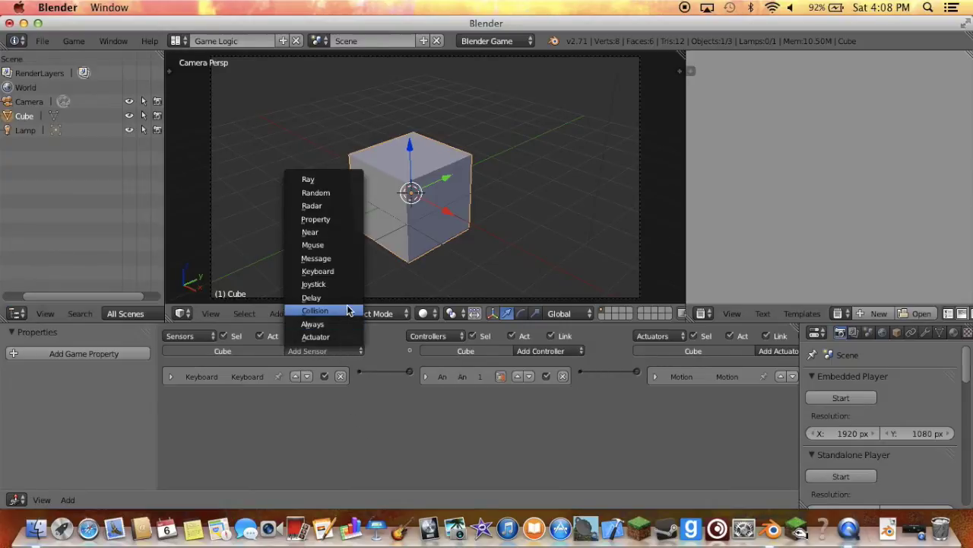
pyautogui.click(318, 271)
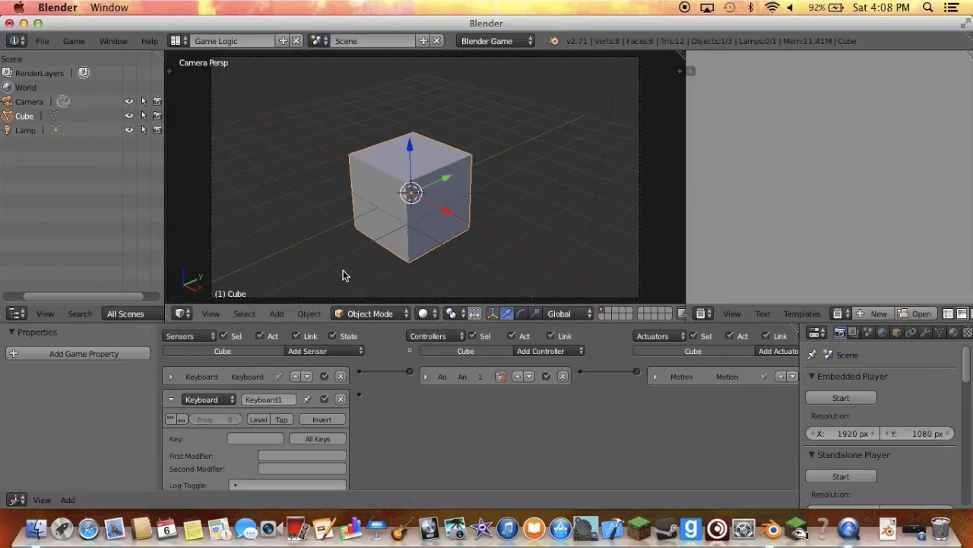
pyautogui.click(276, 440)
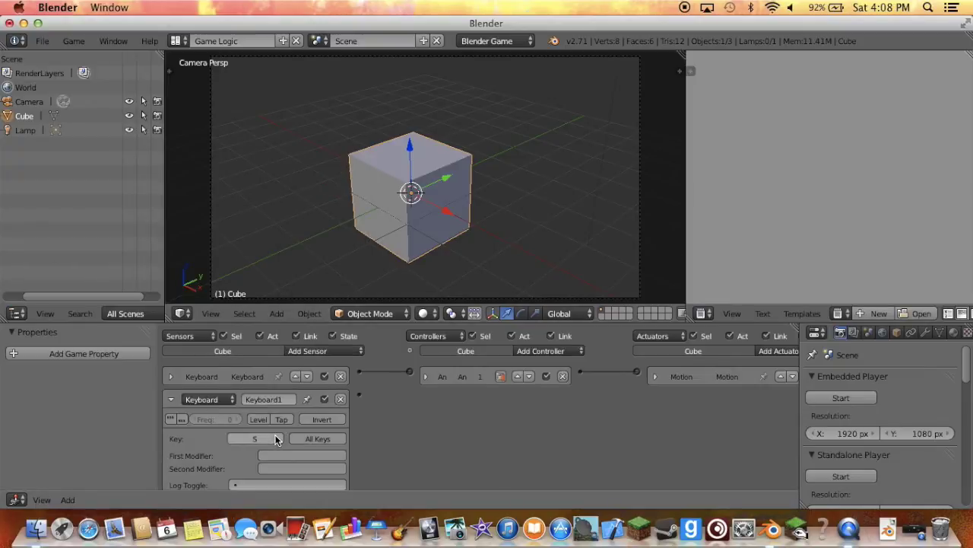
# Add a second Motion actuator to the cube and set its Simple Motion X location to -0.10.
pyautogui.press('s')
pyautogui.keyDown('ctrl'); pyautogui.hscroll(2, 741, 365); pyautogui.keyUp('ctrl')
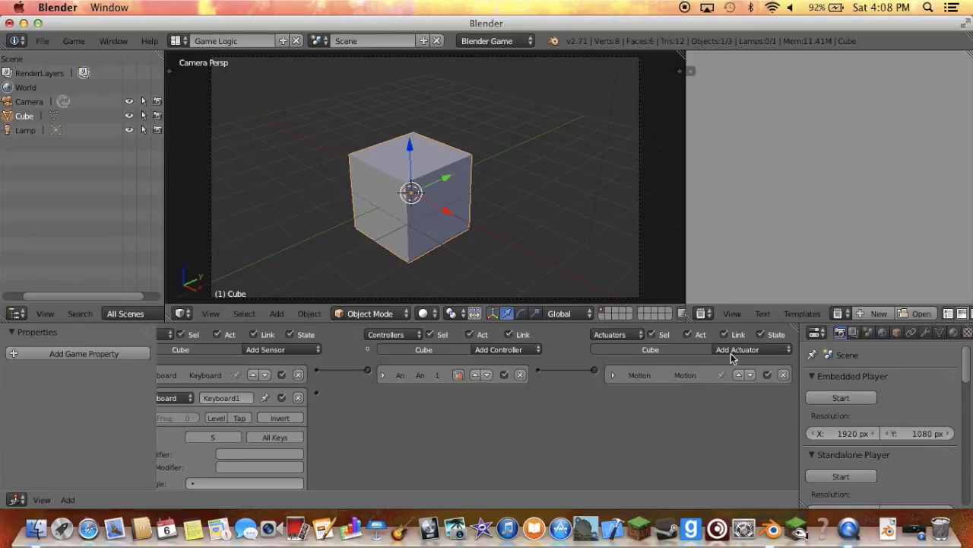
pyautogui.click(736, 349)
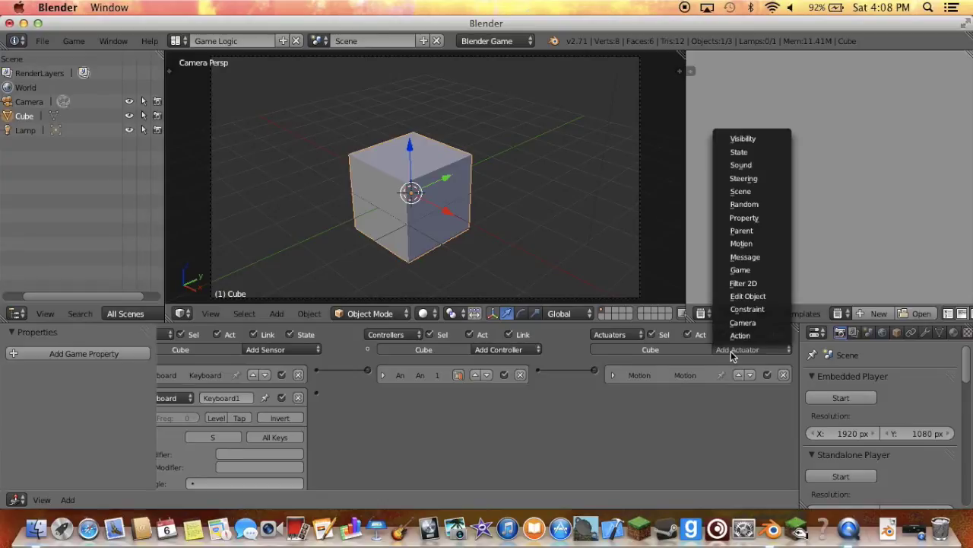
pyautogui.click(750, 243)
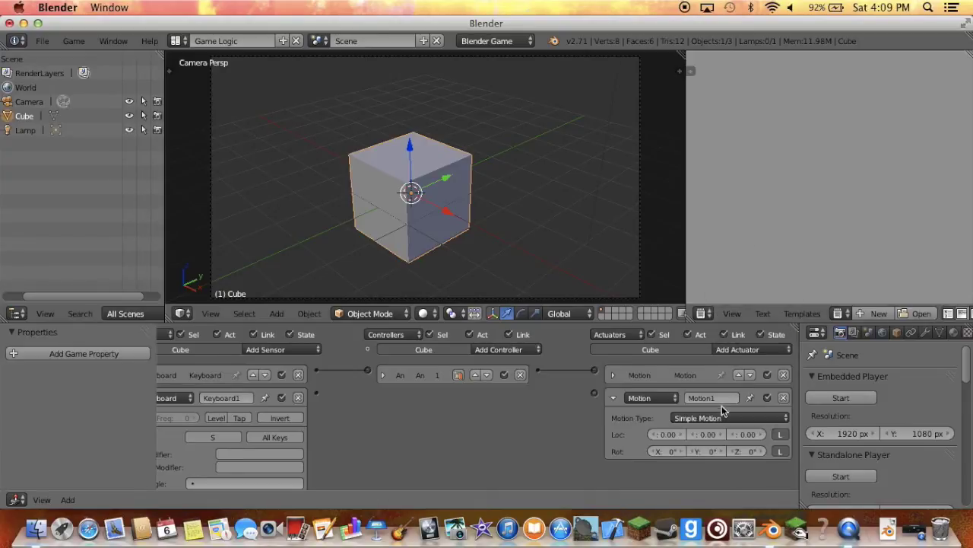
pyautogui.click(652, 435)
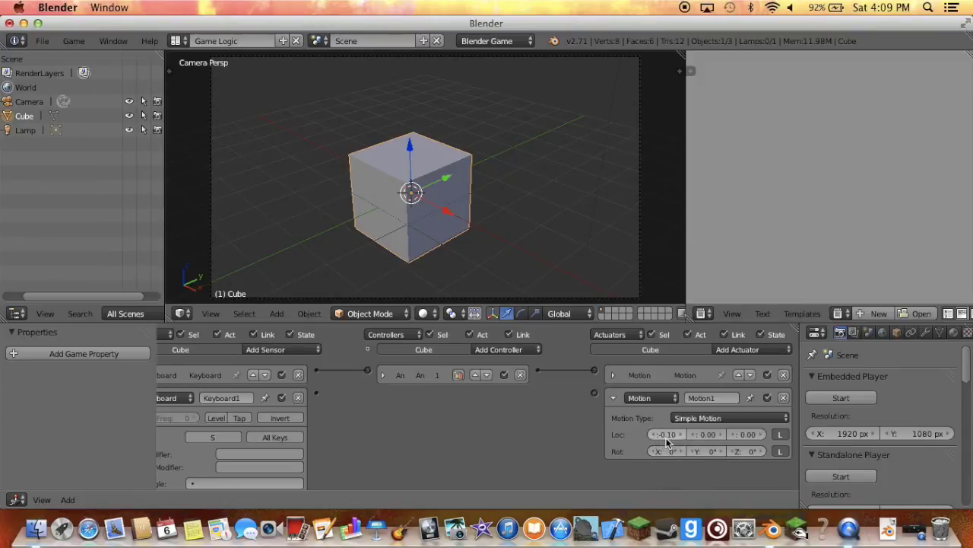
# Link the S Keyboard sensor to the second Motion actuator through an And controller and collapse all three logic bricks.
pyautogui.moveTo(318, 392); pyautogui.dragTo(596, 400)
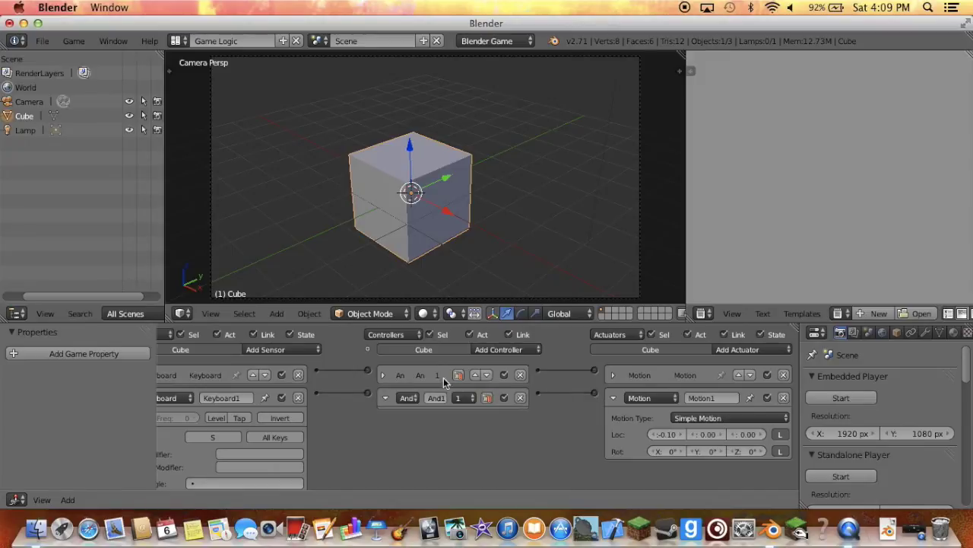
pyautogui.click(613, 398)
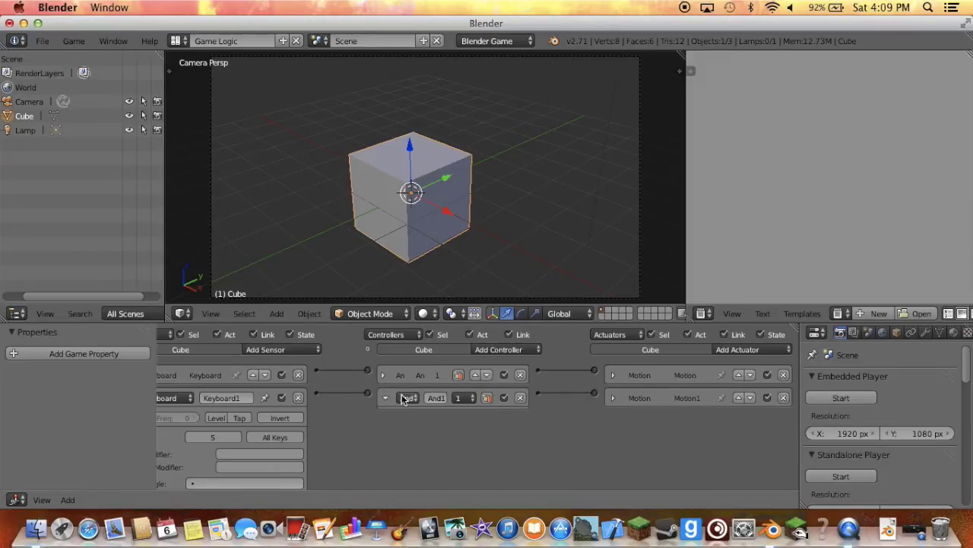
pyautogui.click(384, 397)
pyautogui.click(171, 398)
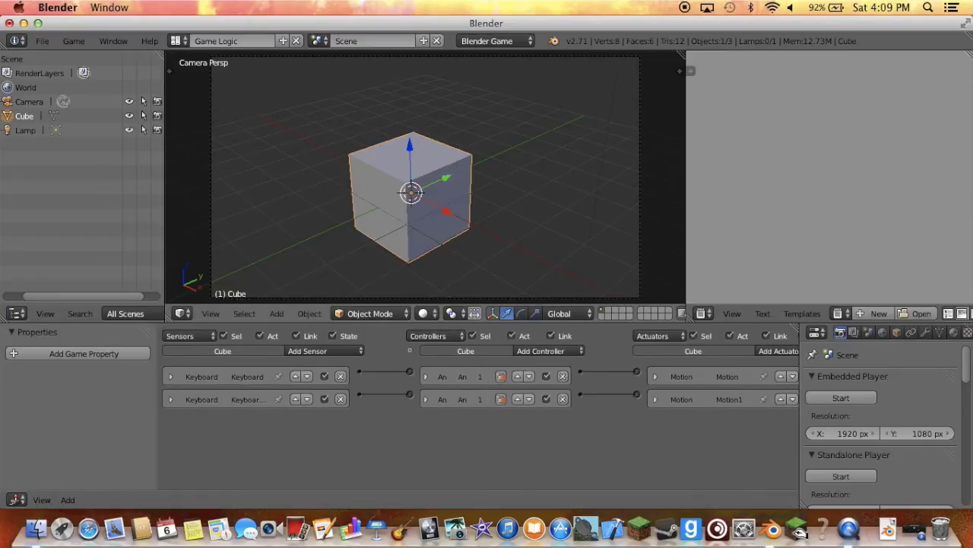
# Run the game, test moving the cube with the W and S keys, and stop the game.
pyautogui.press('p')
pyautogui.press('w')
pyautogui.press('s')
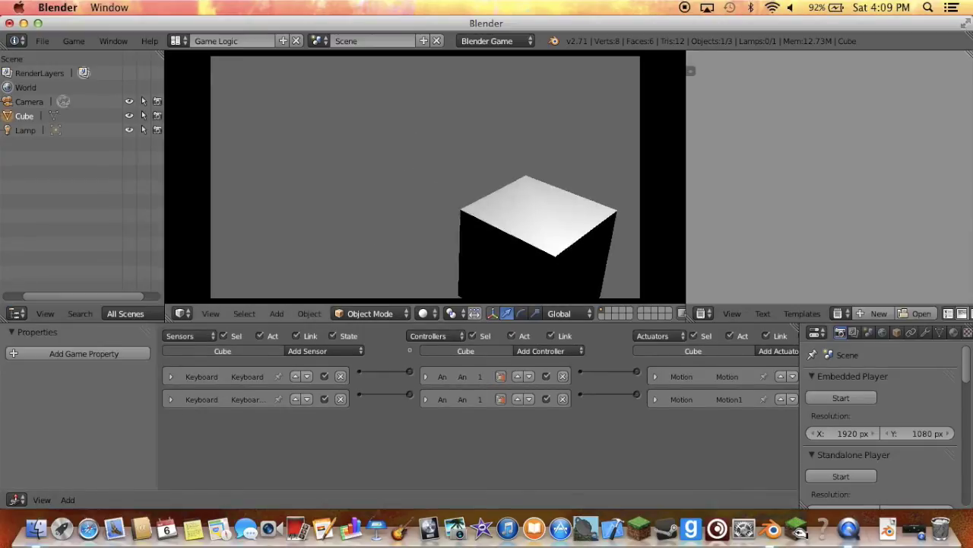
pyautogui.press('Down')
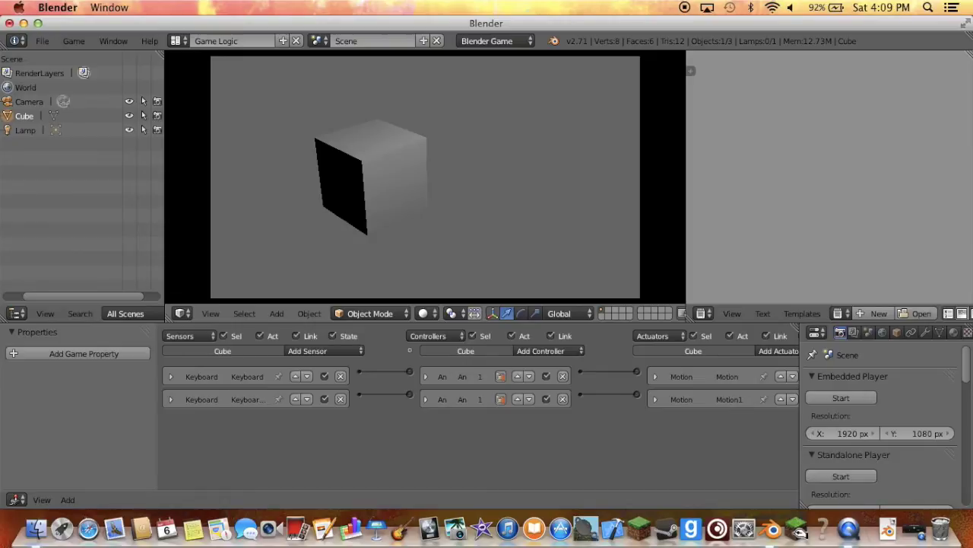
pyautogui.press('Escape')
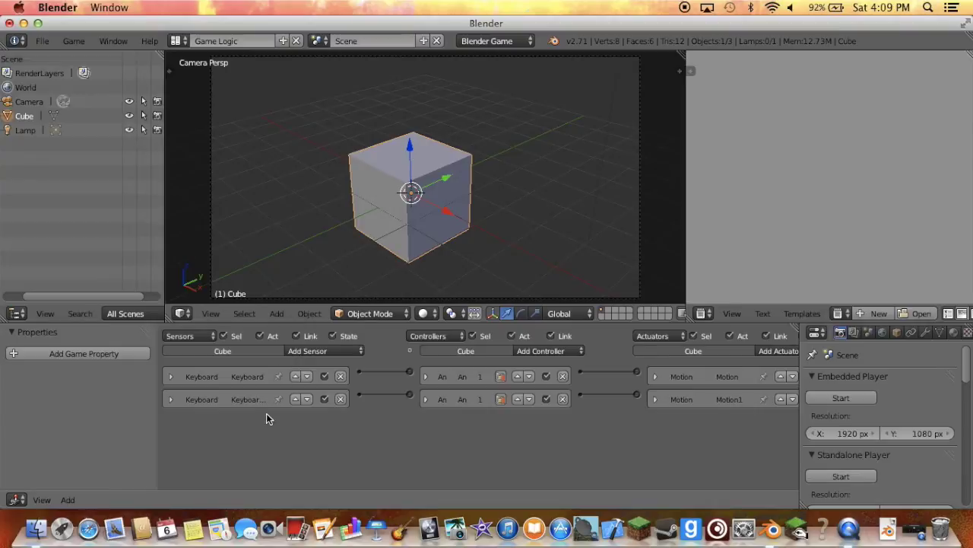
# Rename the cube's first Keyboard sensor, assigned to W, as move0 and collapse it.
pyautogui.click(170, 376)
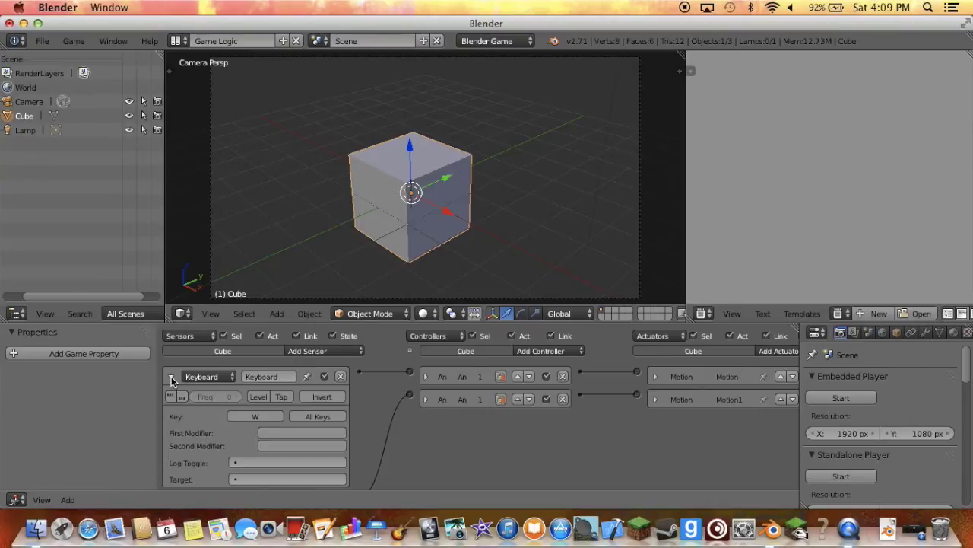
pyautogui.press('BackSpace')
pyautogui.press('Return')
pyautogui.click(174, 378)
# Rename the second Keyboard sensor, assigned to S, as move1 and collapse it.
pyautogui.click(174, 399)
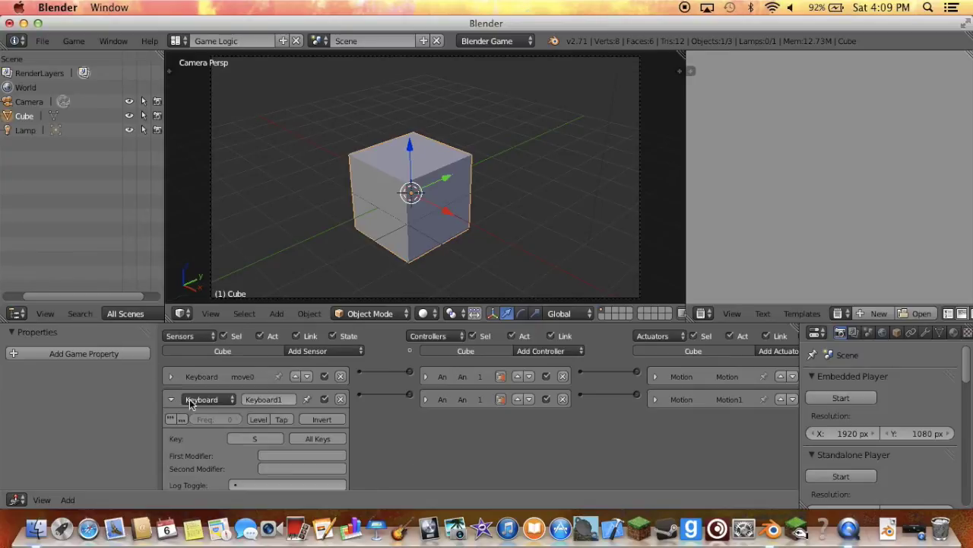
pyautogui.click(272, 399)
pyautogui.press('BackSpace')
pyautogui.press('Return')
pyautogui.click(170, 399)
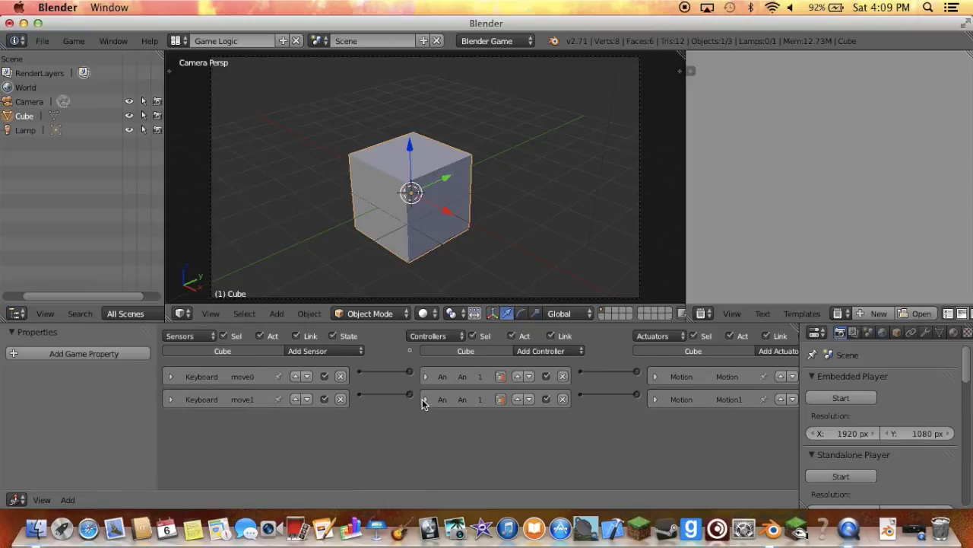
# Add a third Keyboard sensor to the cube and assign the A key to it.
pyautogui.click(349, 354)
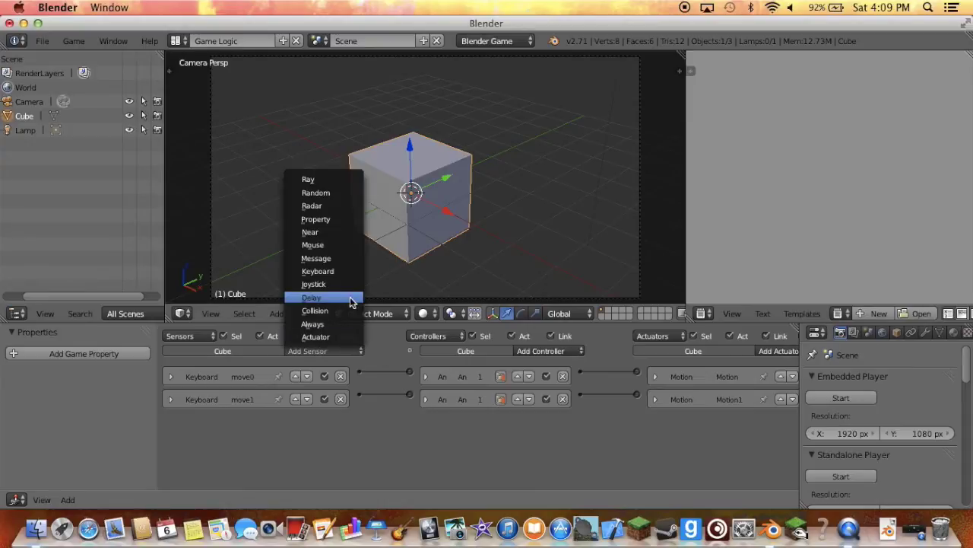
pyautogui.click(344, 271)
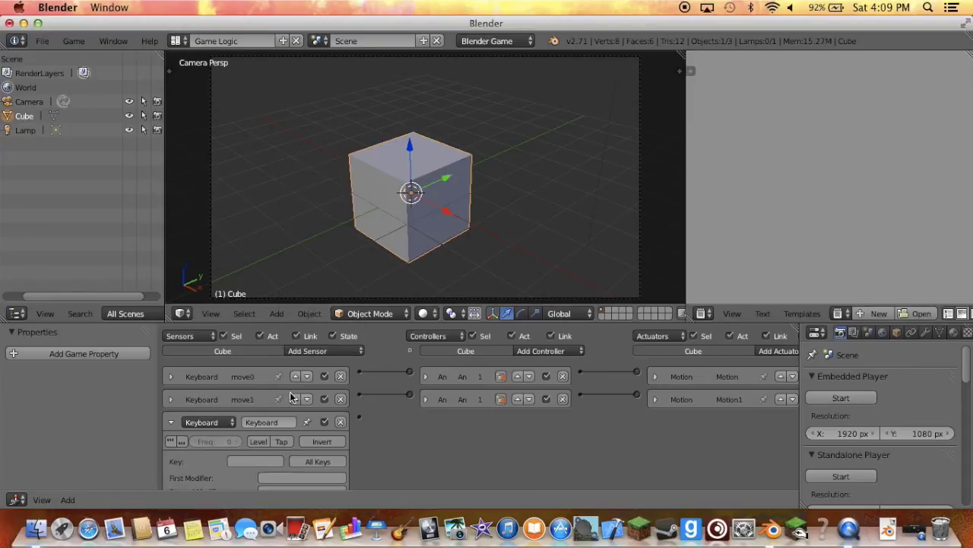
pyautogui.click(272, 464)
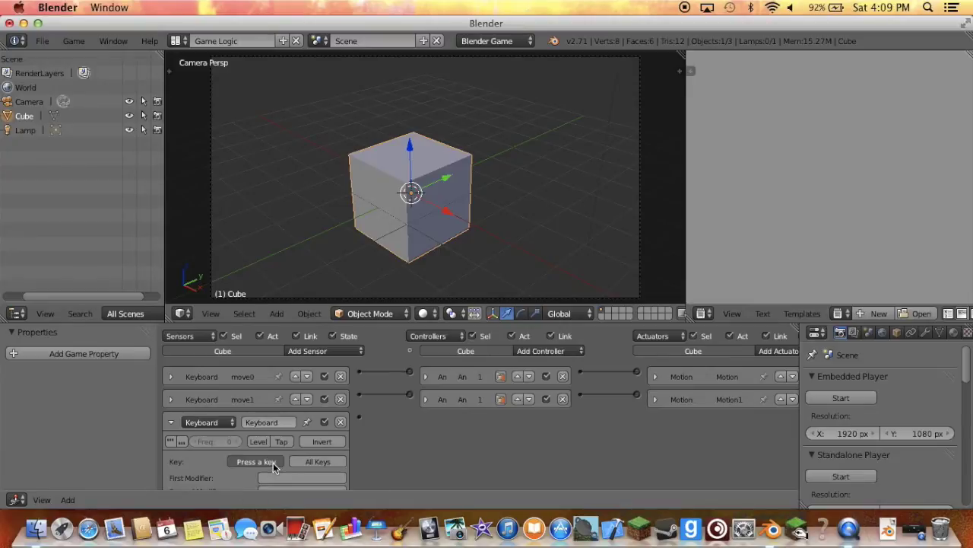
pyautogui.press('a')
# Add a third Motion actuator to the cube and set its Simple Motion Y location to -0.10.
pyautogui.keyDown('ctrl'); pyautogui.hscroll(1, 304, 456); pyautogui.keyUp('ctrl')
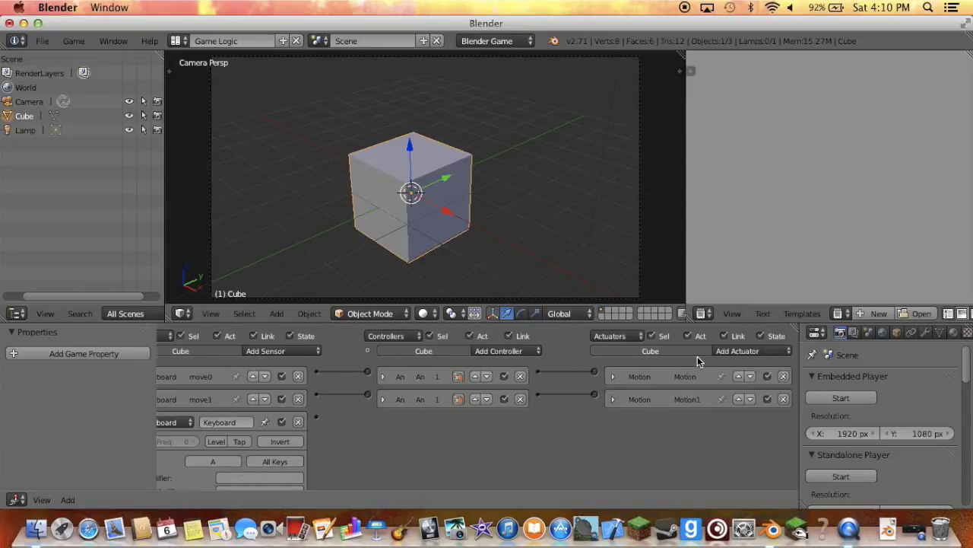
pyautogui.click(732, 352)
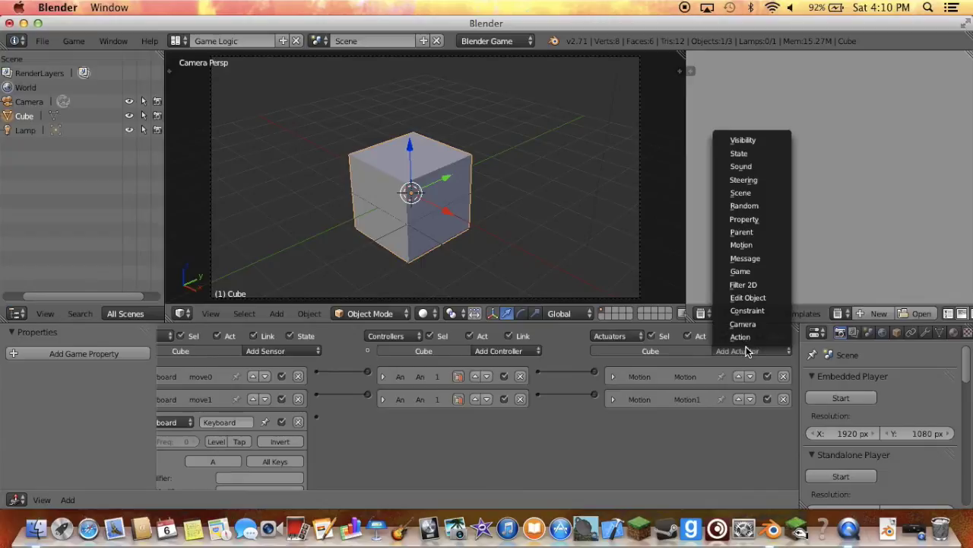
pyautogui.click(742, 245)
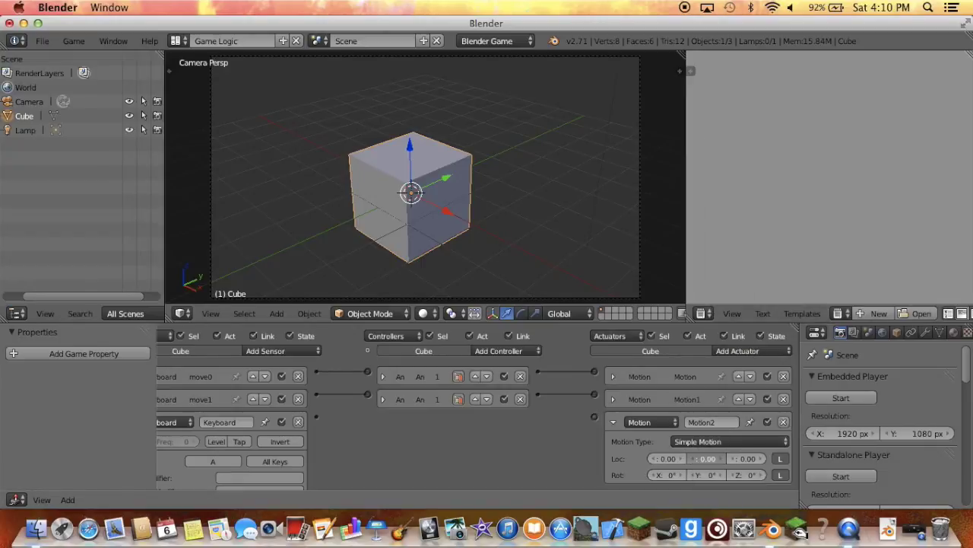
pyautogui.moveTo(693, 456); pyautogui.dragTo(702, 463)
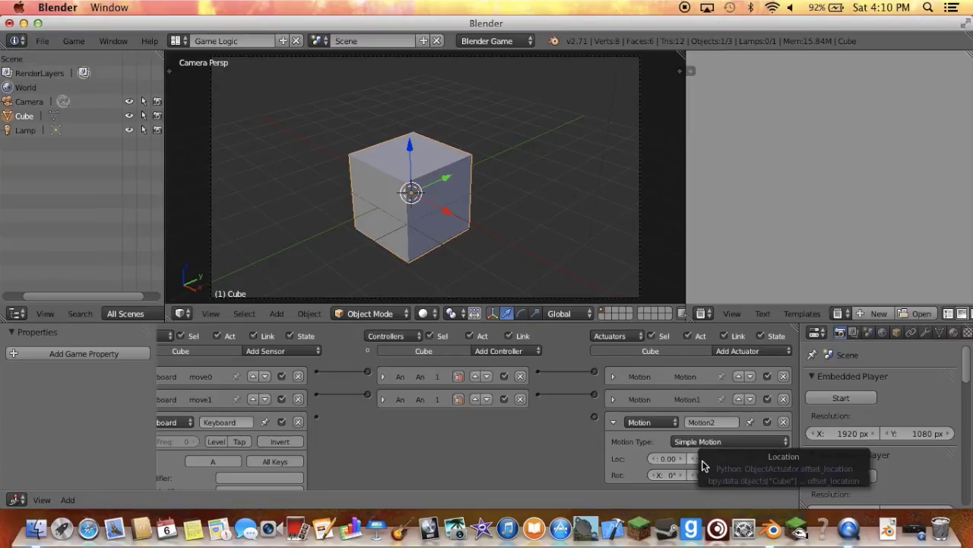
pyautogui.press('-')
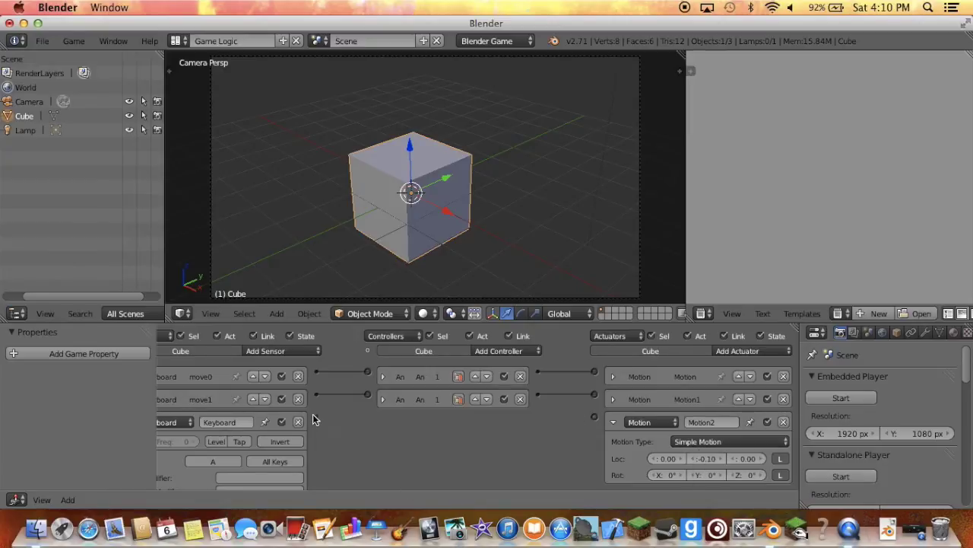
# Link the A Keyboard sensor to the third Motion actuator through an And controller and collapse all three logic bricks.
pyautogui.moveTo(315, 416); pyautogui.dragTo(596, 417)
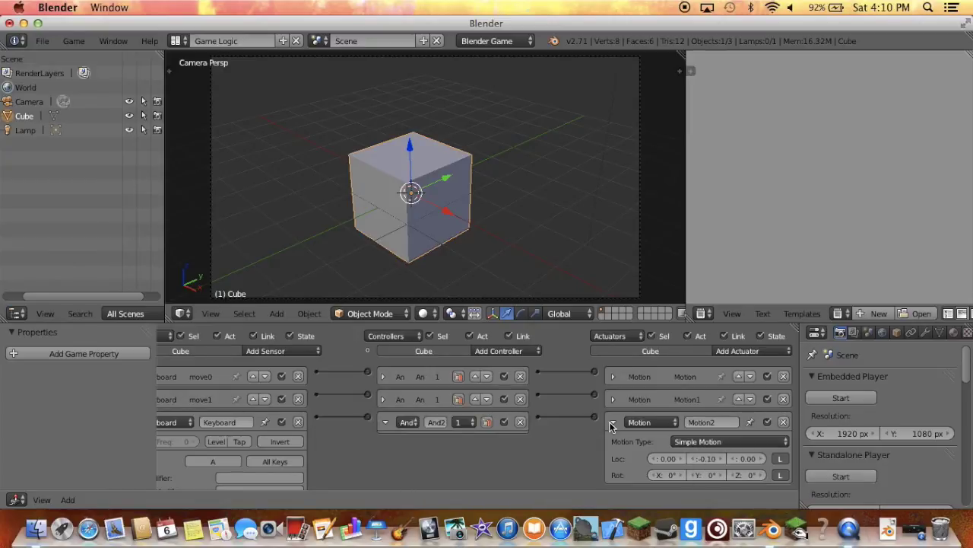
pyautogui.click(612, 423)
pyautogui.click(385, 422)
pyautogui.keyDown('ctrl'); pyautogui.hscroll(-2, 380, 424); pyautogui.keyUp('ctrl')
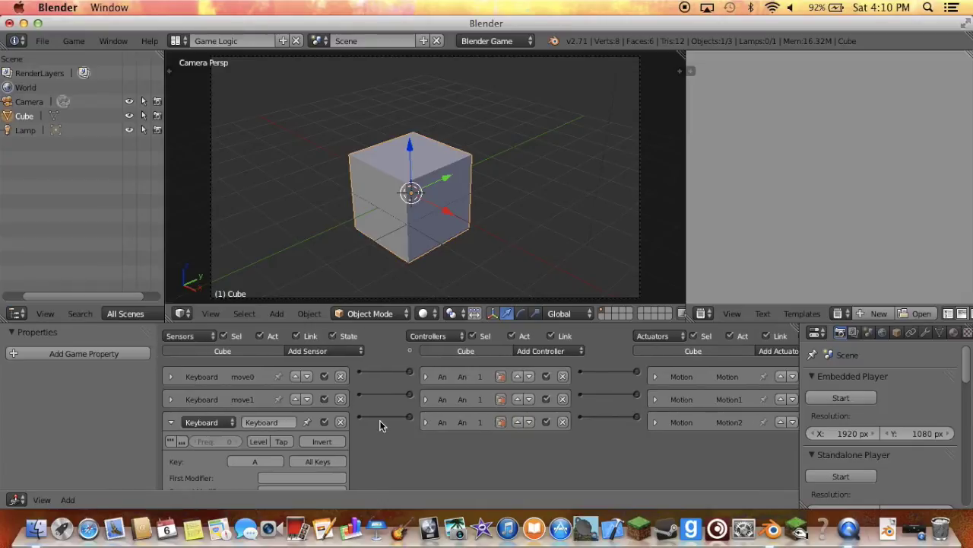
pyautogui.click(171, 422)
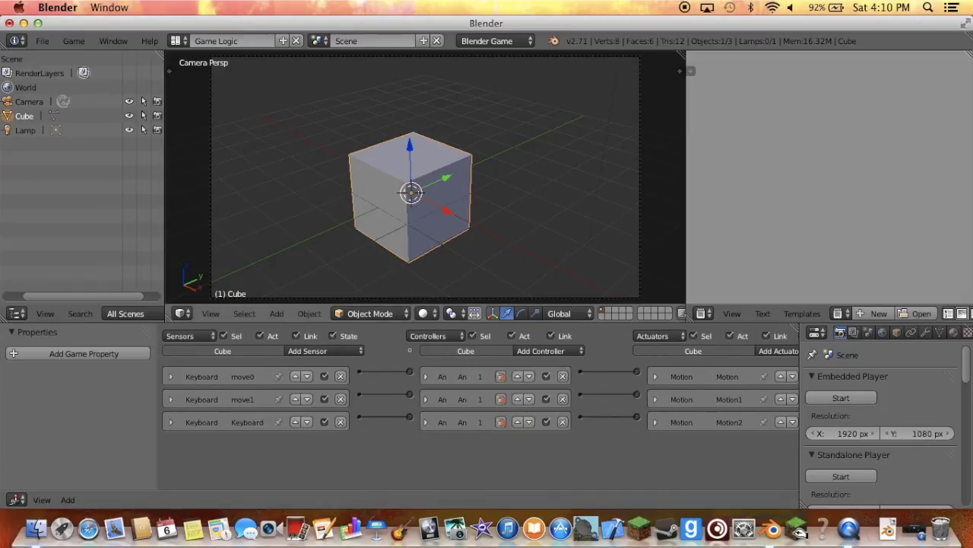
# Run the game, test moving the cube with the A key, and stop the game.
pyautogui.press('p')
pyautogui.press('Left')
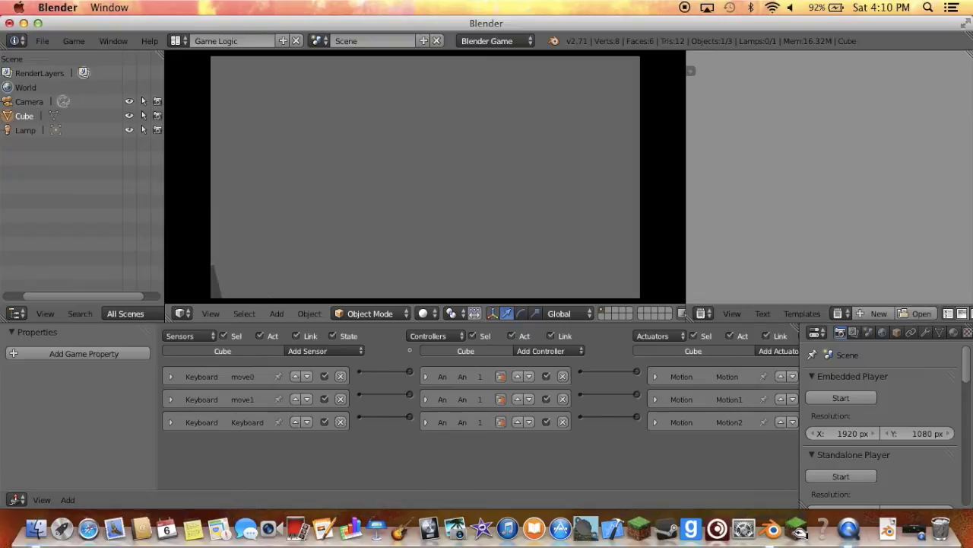
pyautogui.press('Escape')
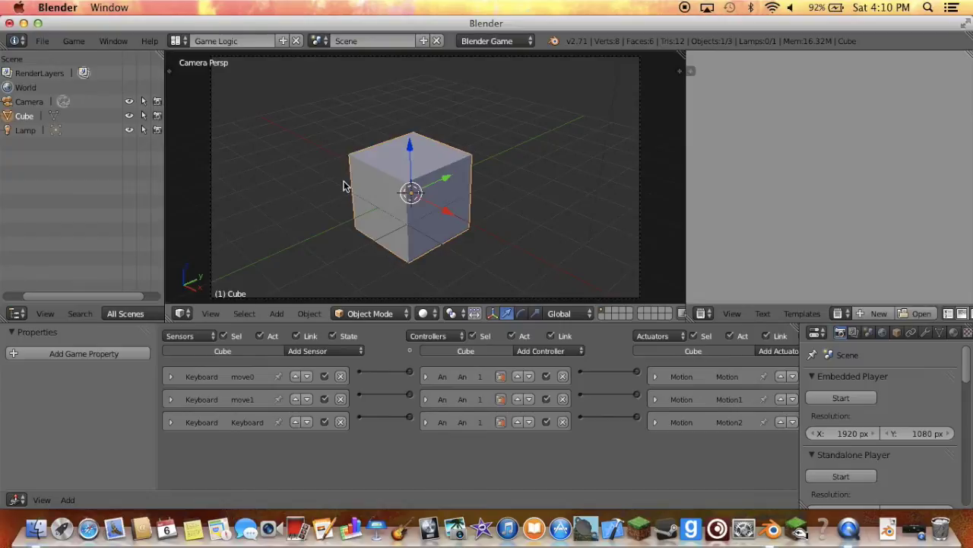
# Add a fourth Keyboard sensor to the cube and assign the D key to it.
pyautogui.click(358, 350)
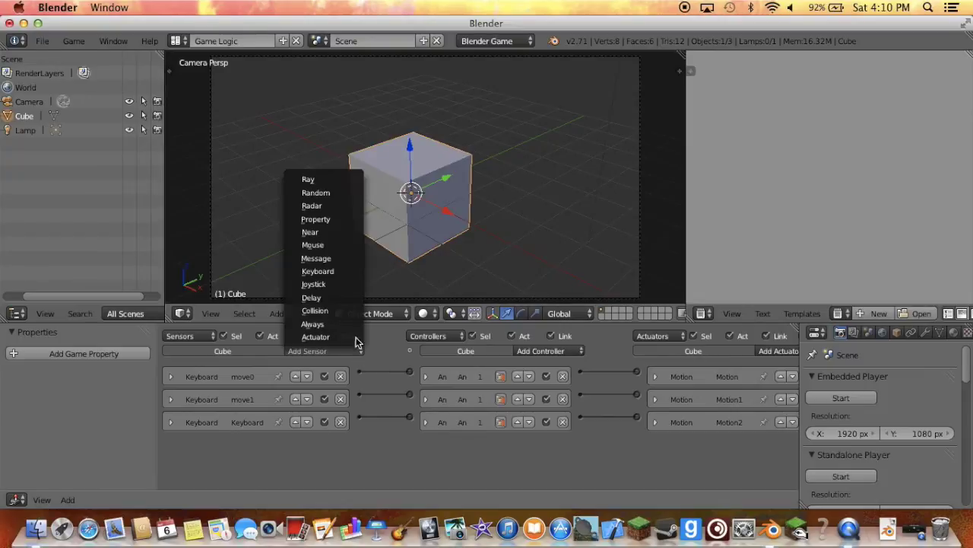
pyautogui.click(356, 272)
pyautogui.scroll(-2, 264, 465)
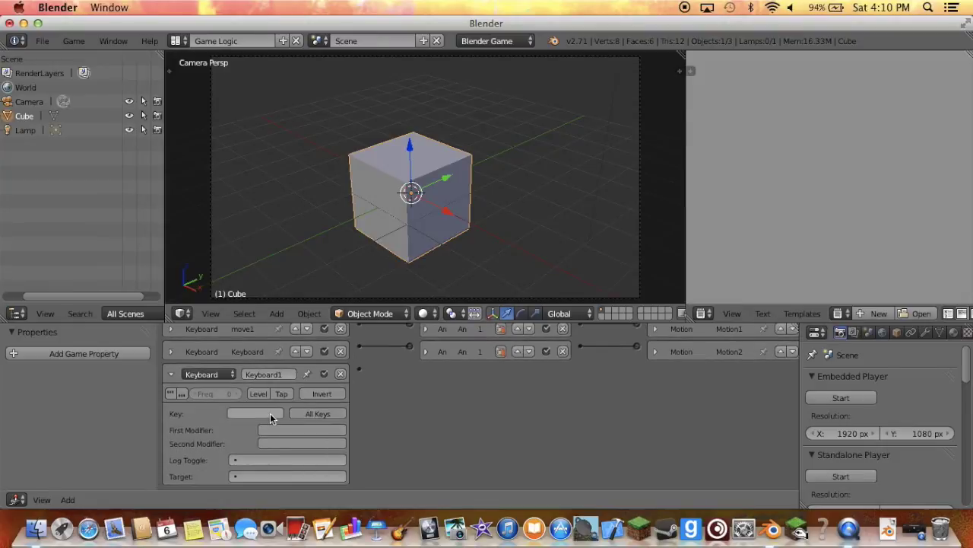
pyautogui.click(270, 413)
pyautogui.press('d')
# Add a fourth Motion actuator to the cube and set its Simple Motion Y location to 0.10.
pyautogui.scroll(3, 642, 369)
pyautogui.click(776, 351)
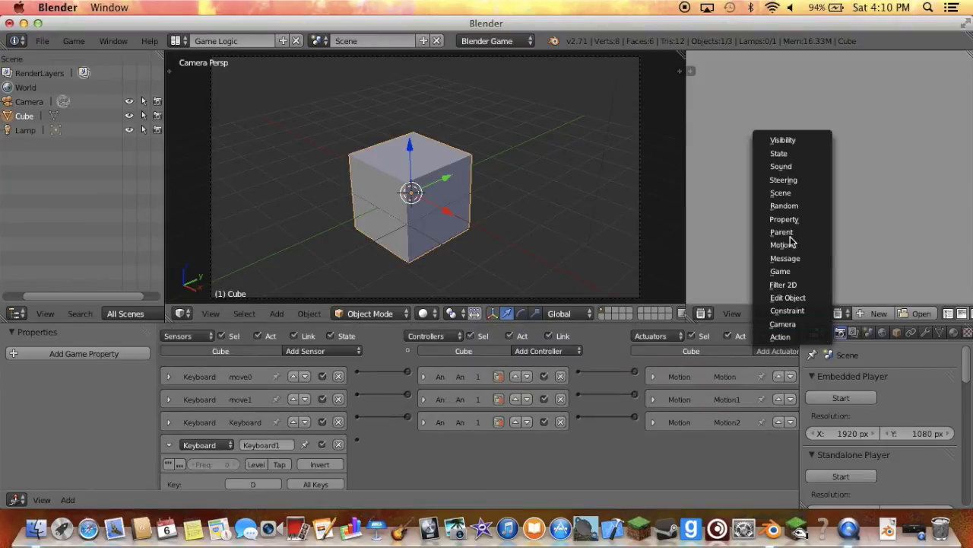
pyautogui.click(785, 244)
pyautogui.scroll(-3, 767, 357)
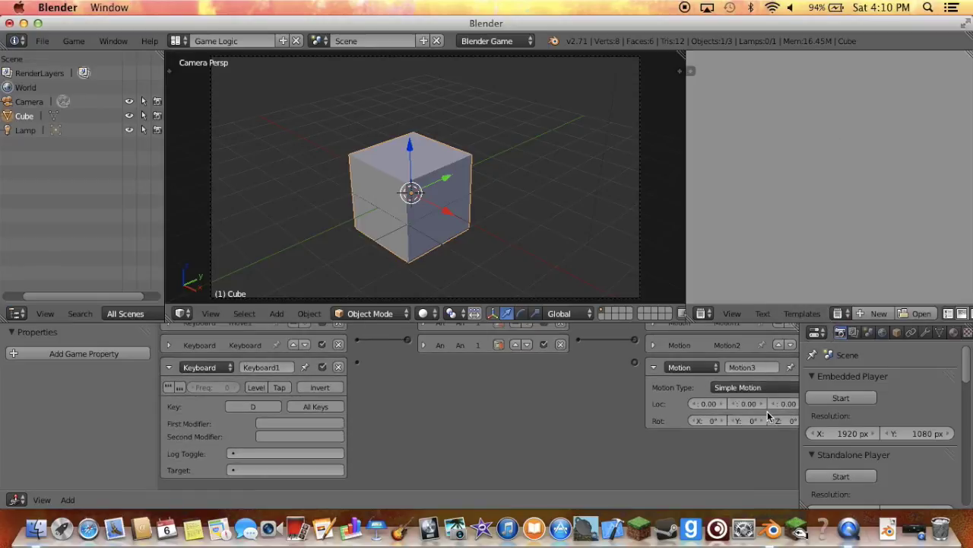
pyautogui.click(761, 404)
# Link the D Keyboard sensor to the fourth Motion actuator through an And controller and collapse all three logic bricks.
pyautogui.moveTo(355, 363); pyautogui.dragTo(651, 369)
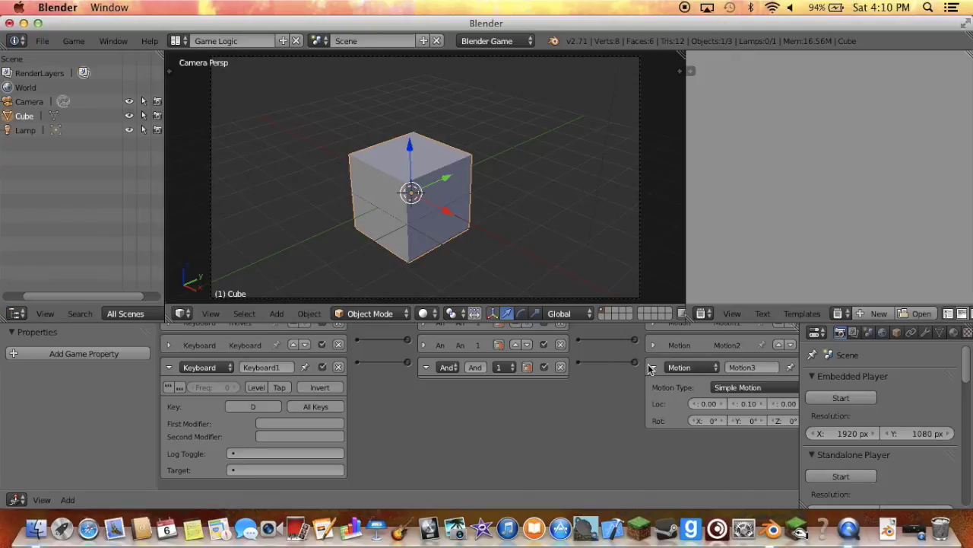
pyautogui.click(652, 368)
pyautogui.click(426, 367)
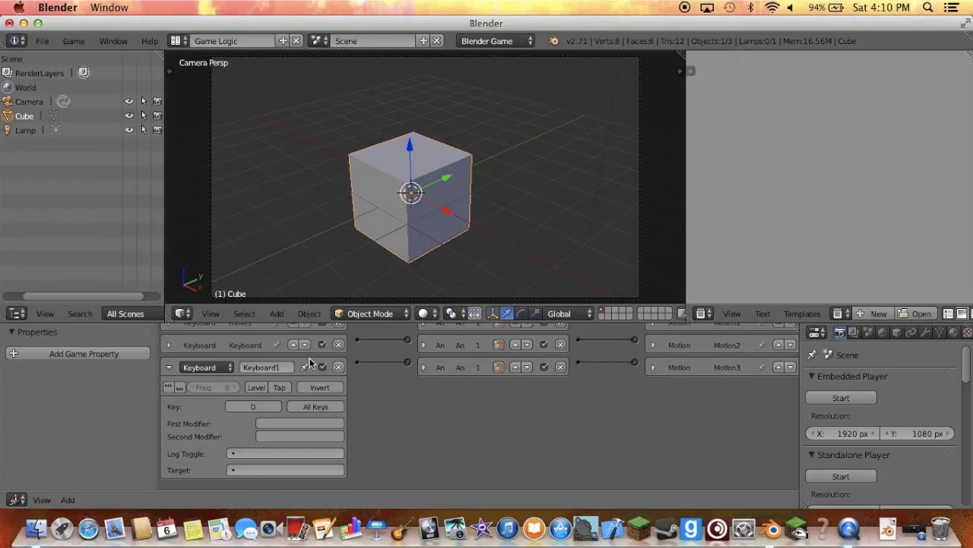
pyautogui.click(169, 367)
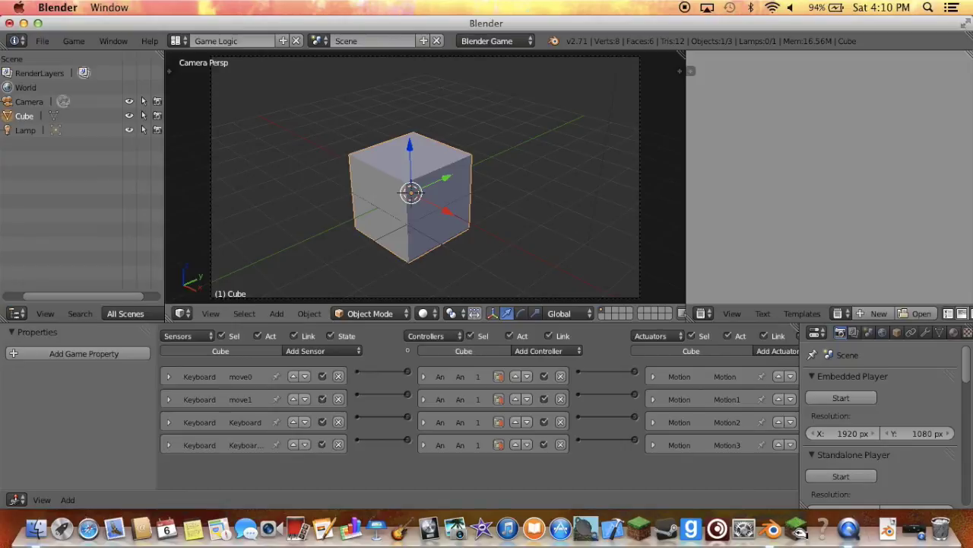
# Run the game, test moving the cube in all four directions, and stop the game.
pyautogui.press('p')
pyautogui.press('Right')
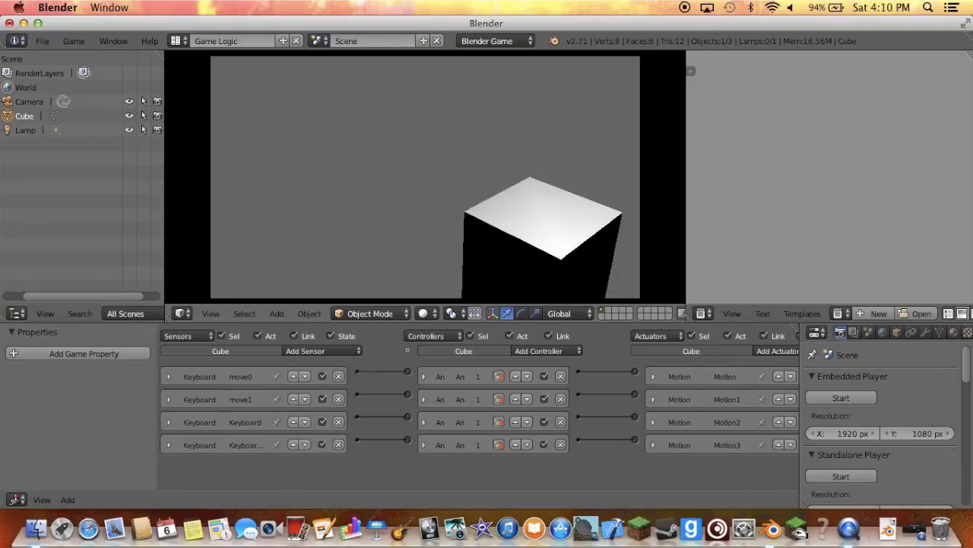
pyautogui.press('Left')
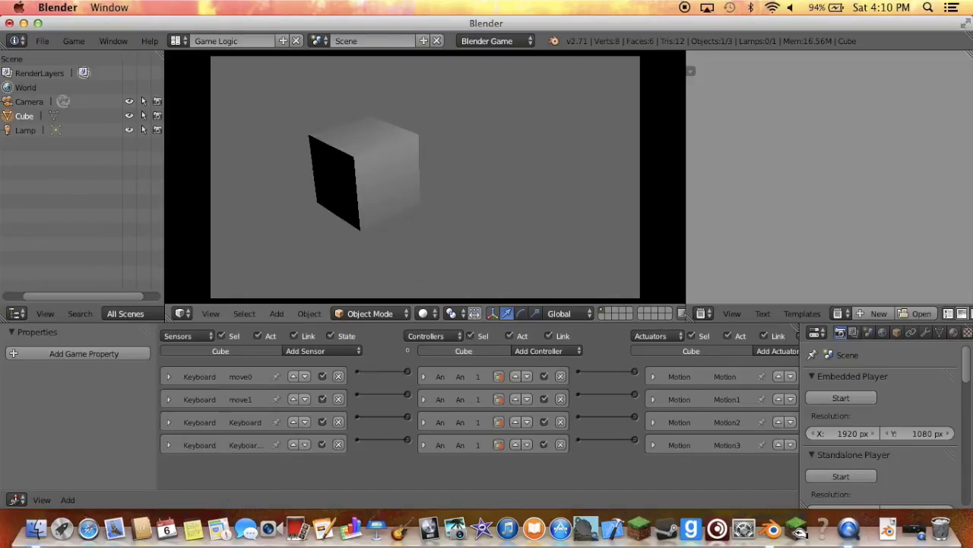
pyautogui.press('Up')
pyautogui.press('Down')
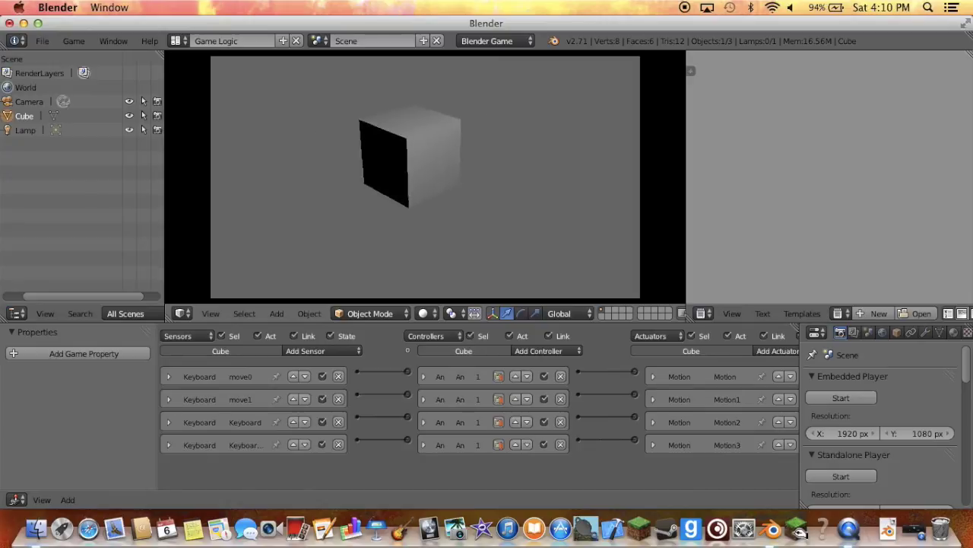
pyautogui.press('Left')
pyautogui.press('Up')
pyautogui.press('Left')
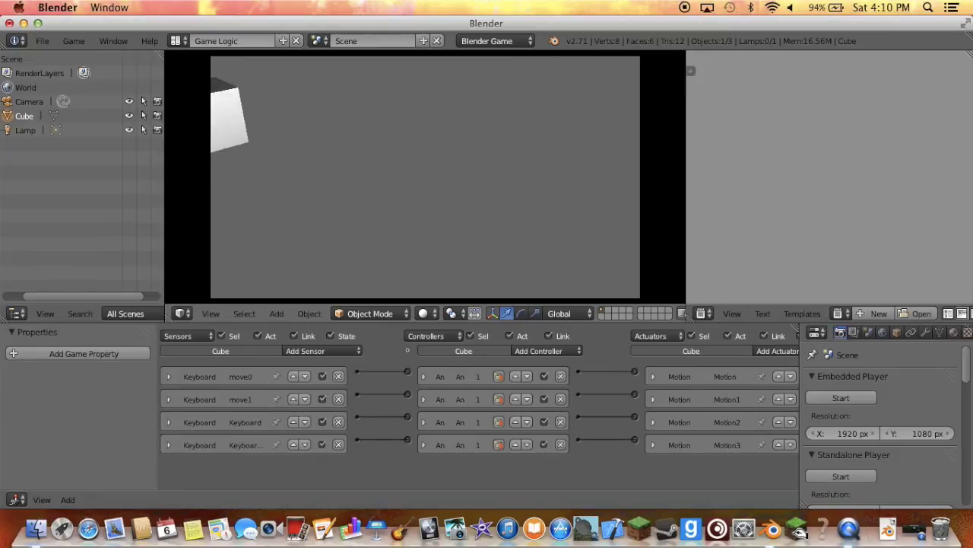
pyautogui.press('Escape')
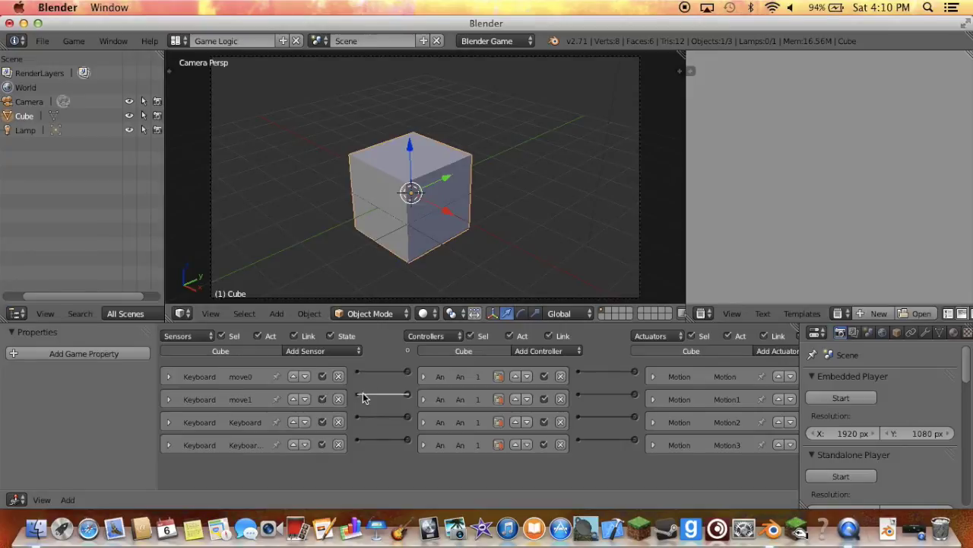
# Add a fifth Keyboard sensor to the cube and assign the Spacebar to it.
pyautogui.click(323, 352)
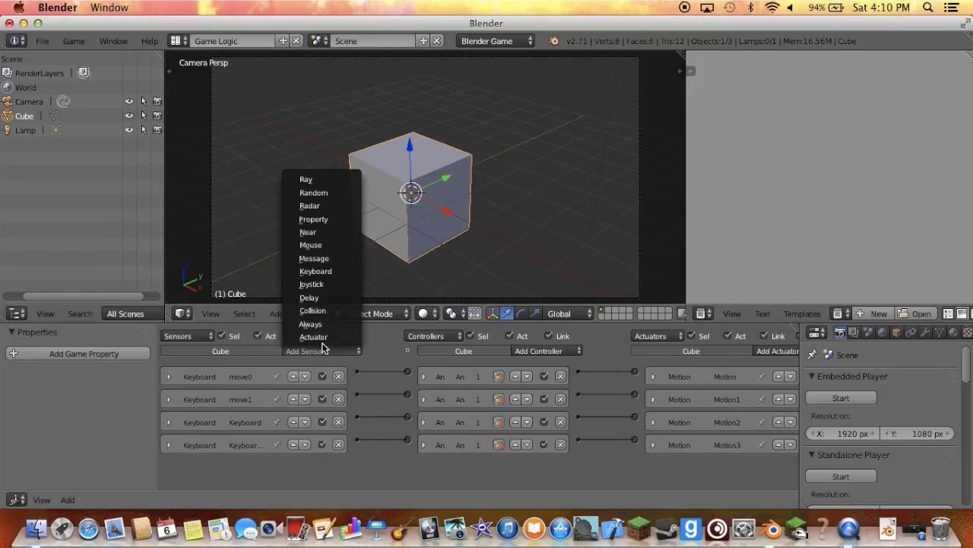
pyautogui.click(338, 273)
pyautogui.scroll(-3, 342, 437)
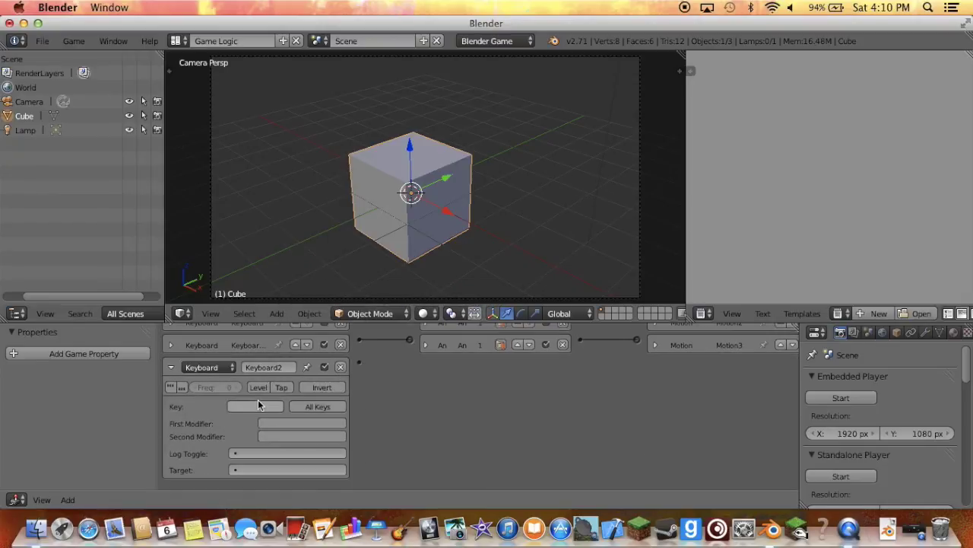
pyautogui.click(259, 403)
pyautogui.press('space')
pyautogui.scroll(3, 638, 461)
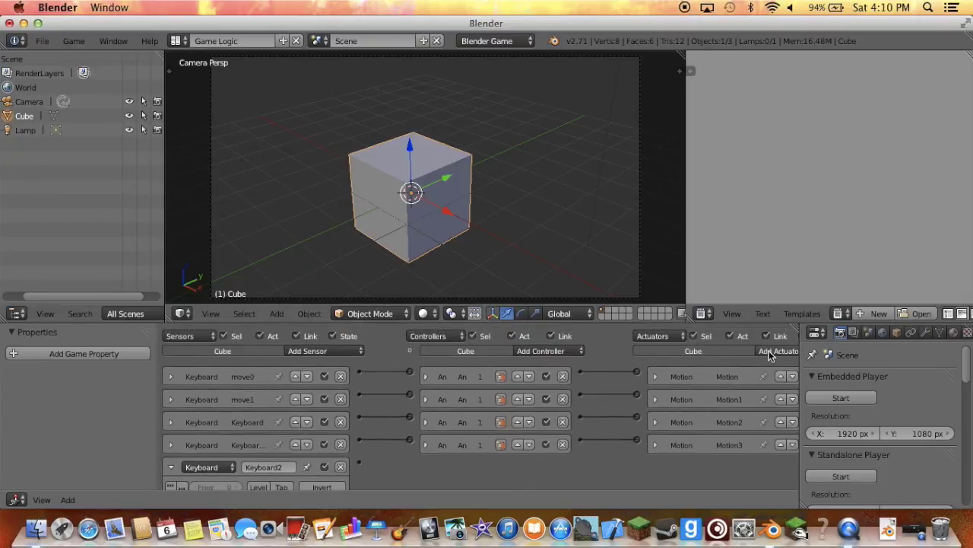
# Add a fifth Motion actuator to the cube and set its Simple Motion Z location to 0.10.
pyautogui.click(769, 350)
pyautogui.click(796, 248)
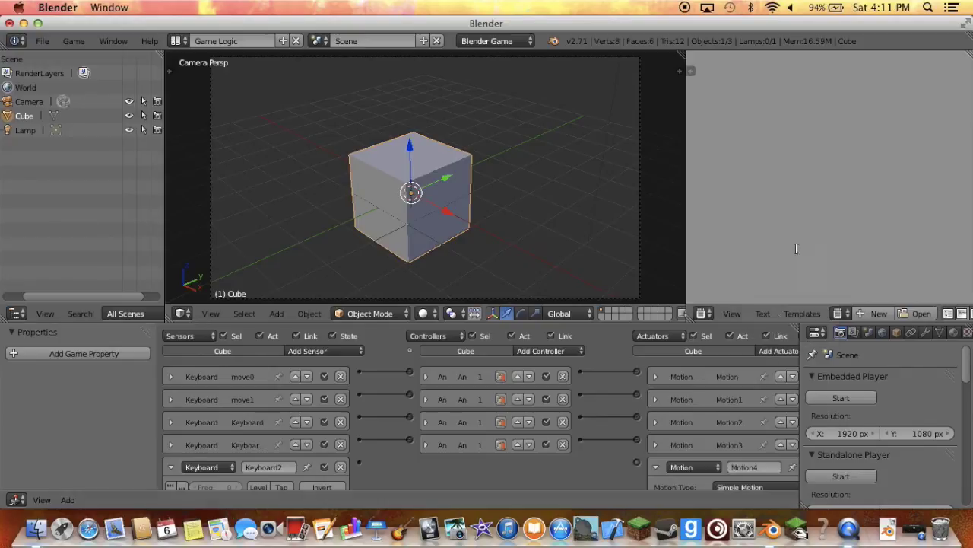
pyautogui.scroll(-3, 728, 397)
pyautogui.keyDown('ctrl'); pyautogui.hscroll(2, 737, 402); pyautogui.keyUp('ctrl')
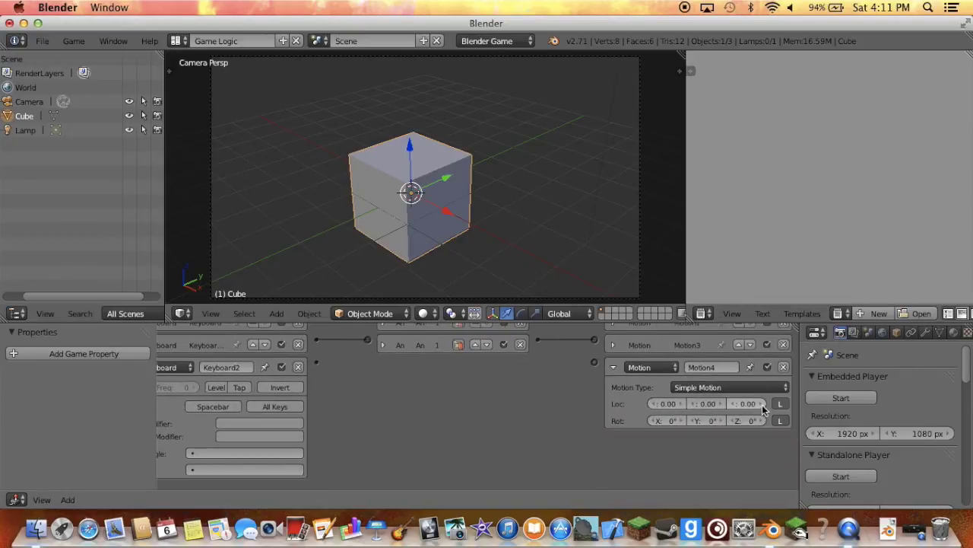
pyautogui.click(763, 409)
# Link the Spacebar Keyboard sensor to the fifth Motion actuator through an And controller and collapse all three logic bricks.
pyautogui.moveTo(316, 362); pyautogui.dragTo(595, 363)
pyautogui.click(613, 367)
pyautogui.click(385, 366)
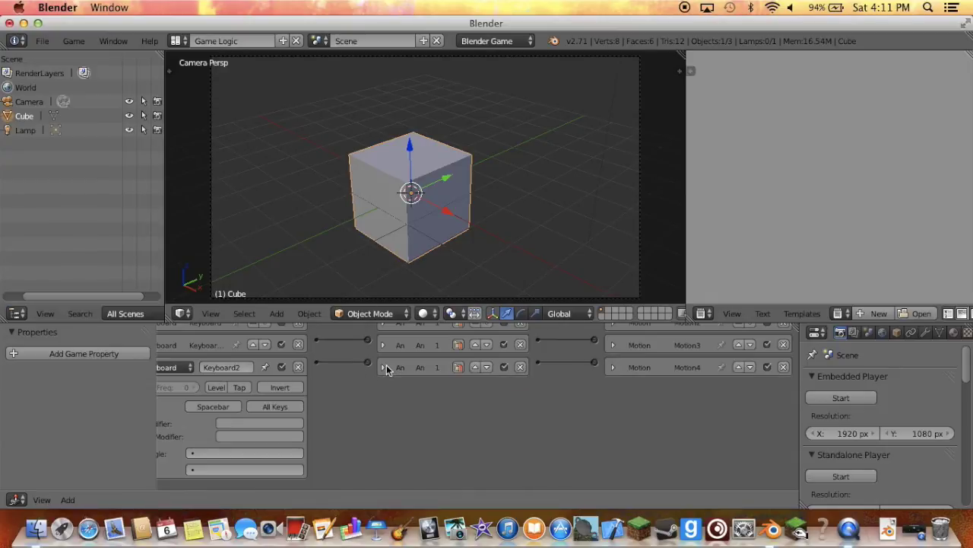
pyautogui.hscroll(-2, 386, 370)
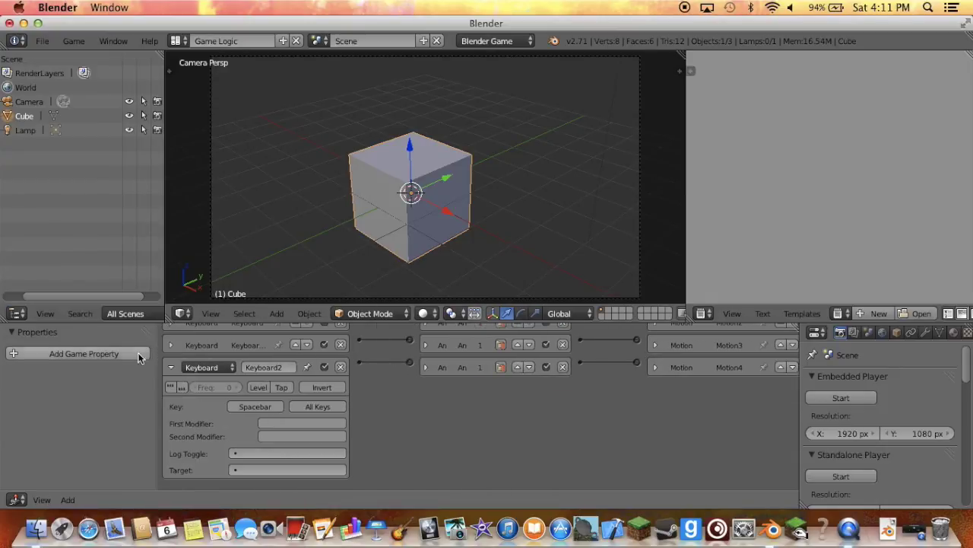
pyautogui.click(174, 368)
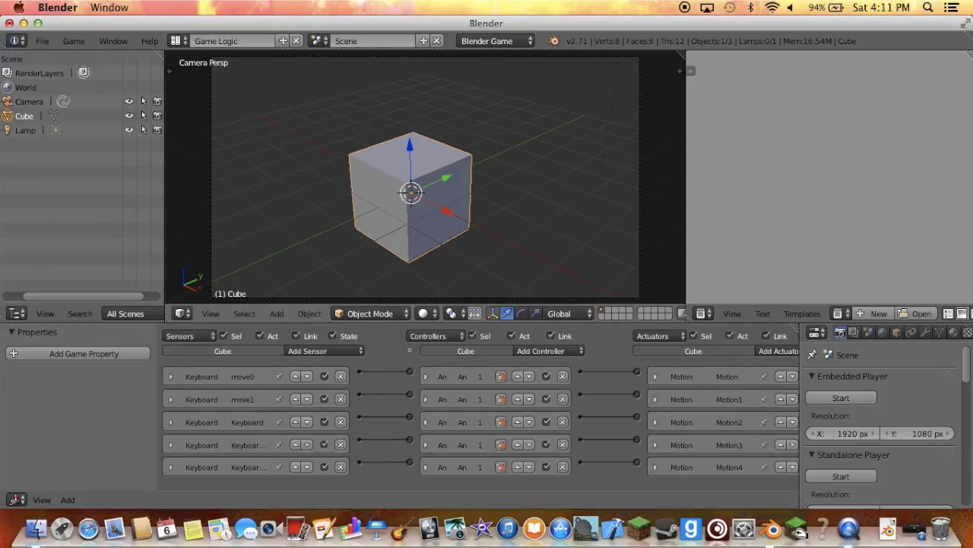
# Run the game, test raising the cube with the Spacebar, and stop the game.
pyautogui.press('p')
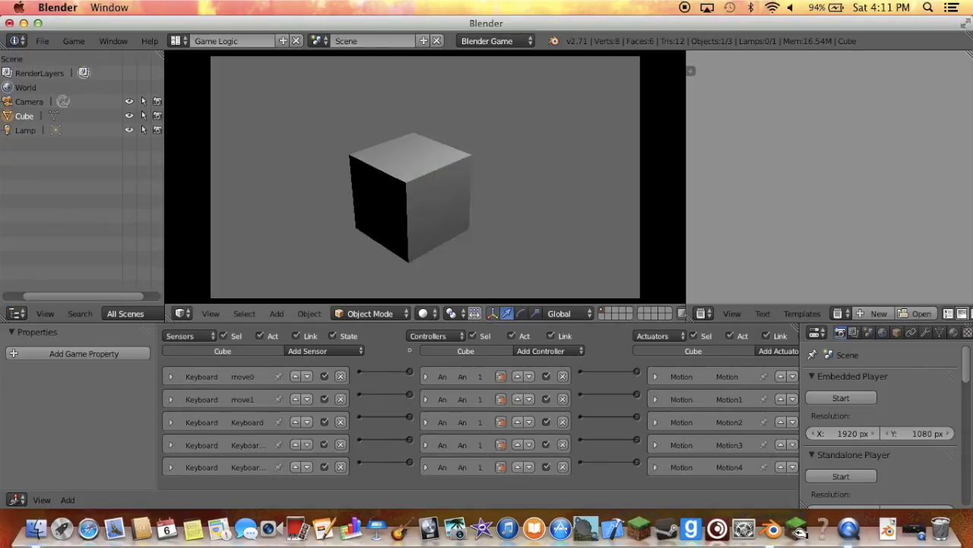
pyautogui.press('space')
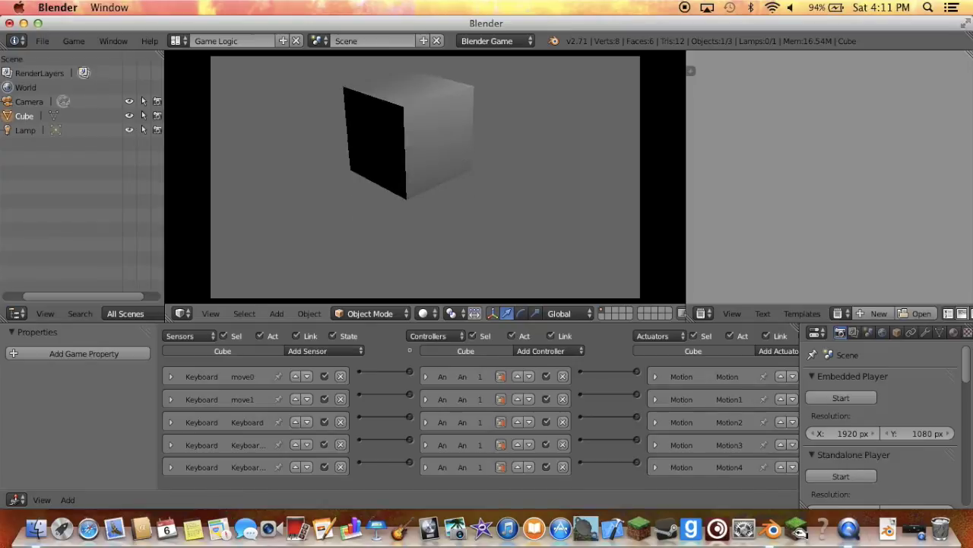
pyautogui.press('Up')
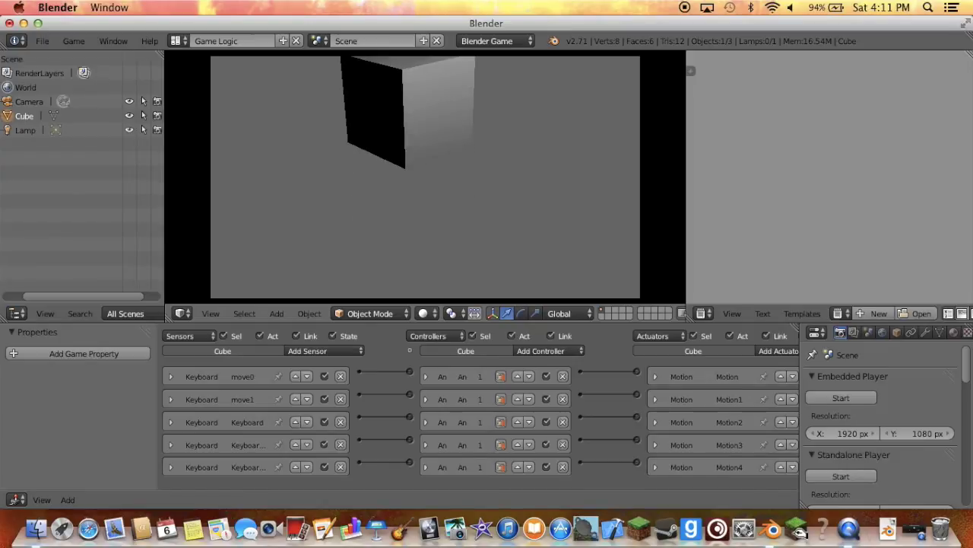
pyautogui.press('Escape')
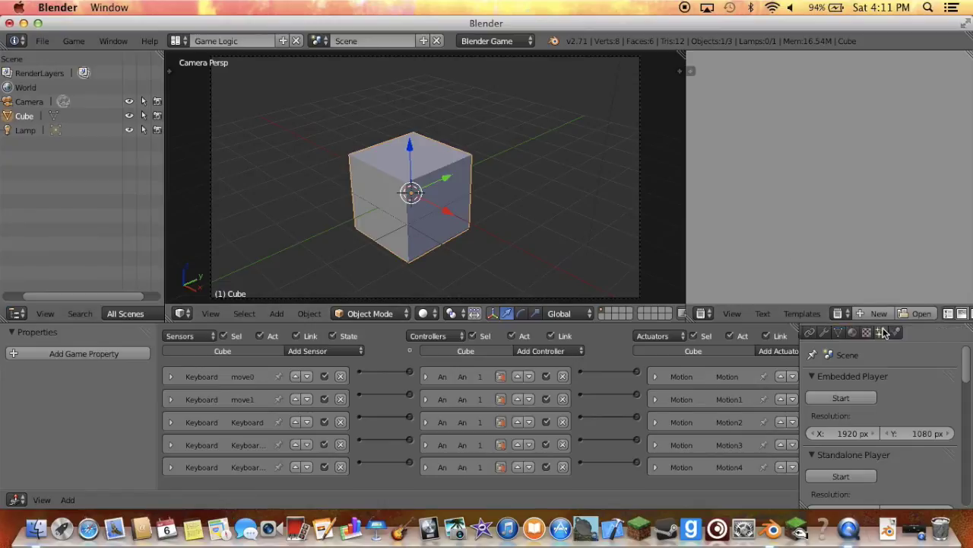
# Set the cube's physics type to Character and test its fall in a short game run.
pyautogui.click(897, 333)
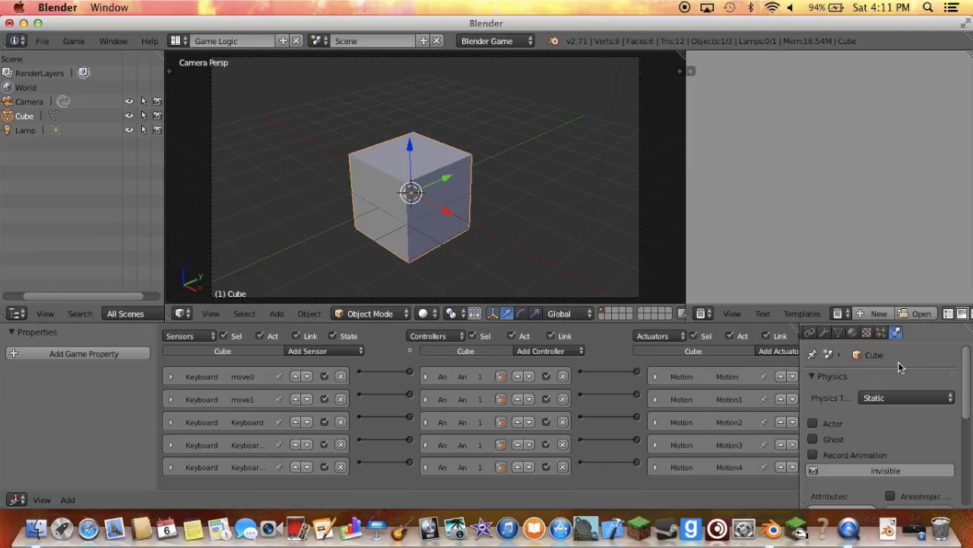
pyautogui.click(869, 397)
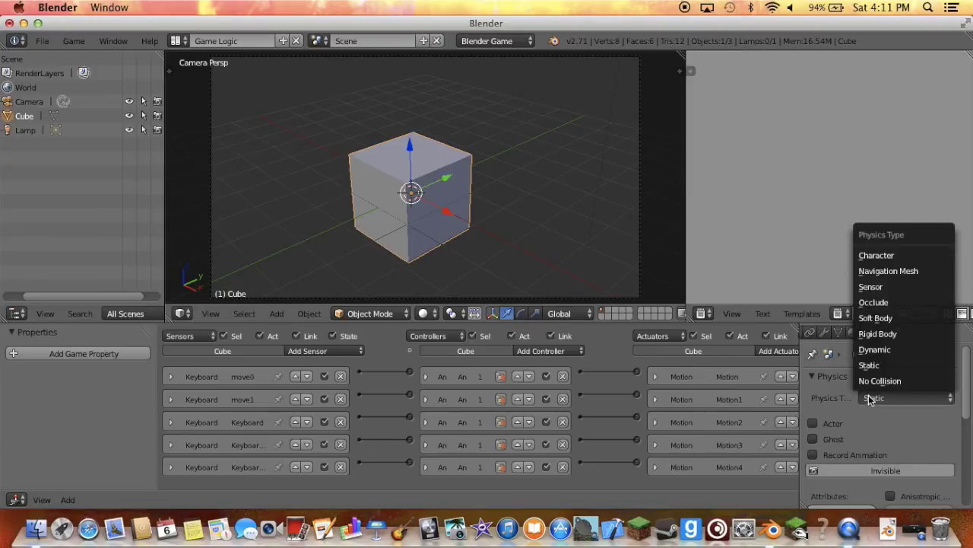
pyautogui.click(890, 256)
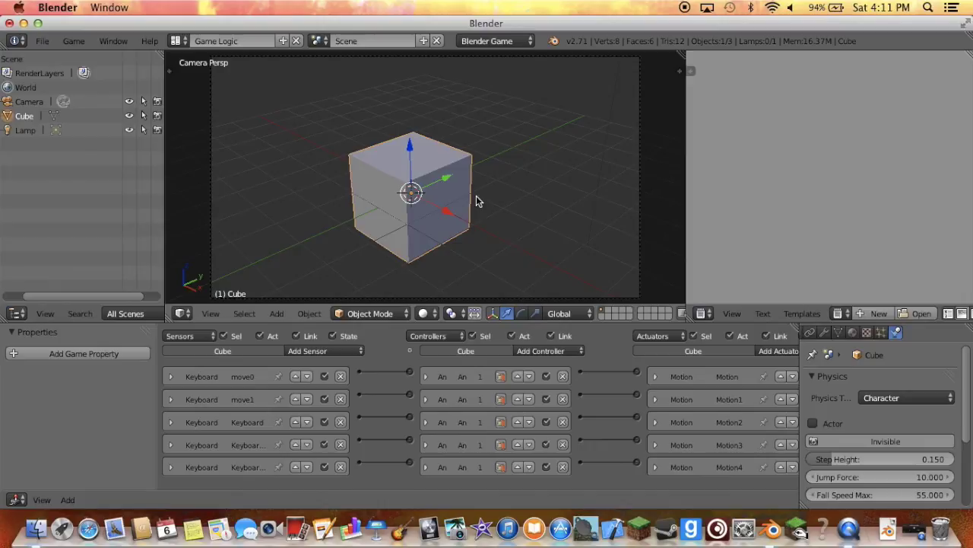
pyautogui.press('p')
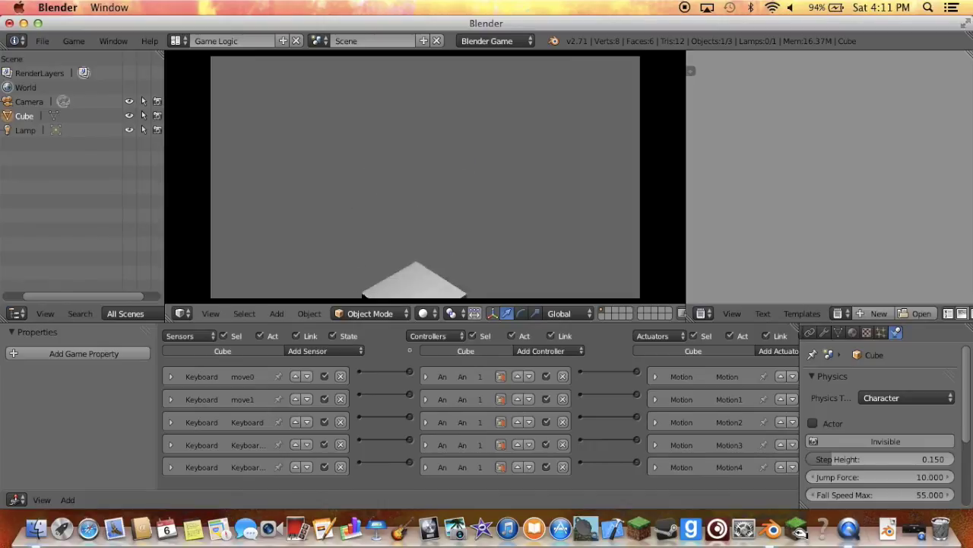
pyautogui.press('Escape')
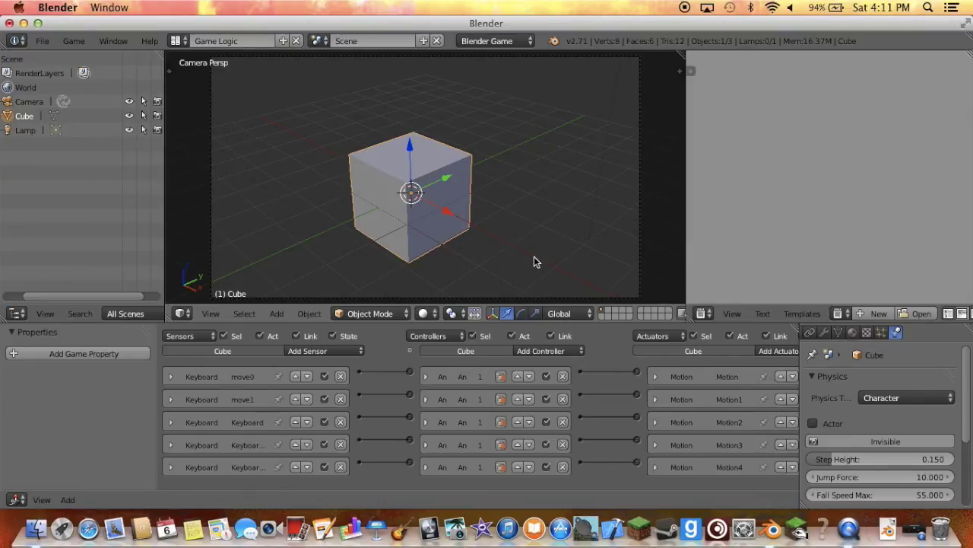
# Add a plane, lower and enlarge it into a wide floor beneath the cube, and test it in a short game run.
pyautogui.hotkey('shift', 'a')
pyautogui.moveTo(534, 259)
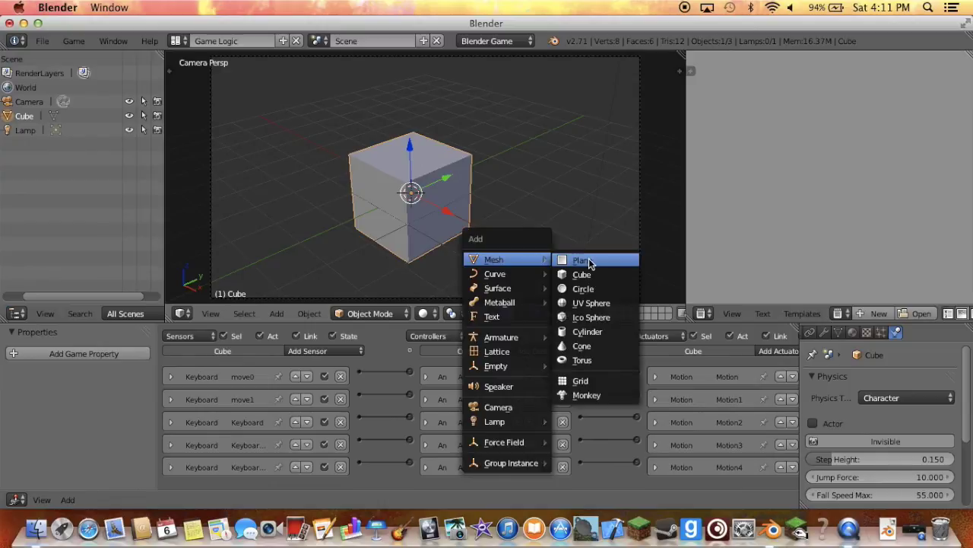
pyautogui.click(591, 262)
pyautogui.press('g')
pyautogui.press('z')
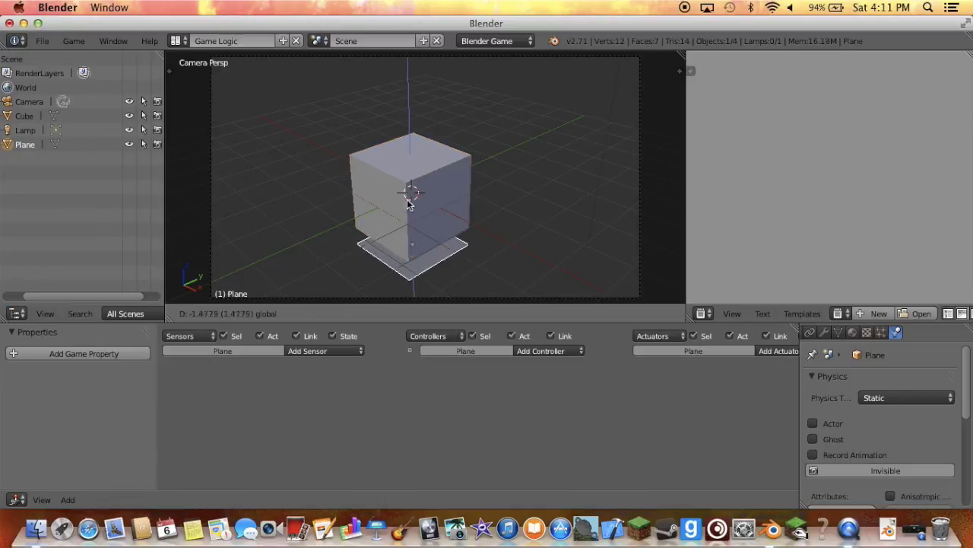
pyautogui.click(408, 206)
pyautogui.press('s')
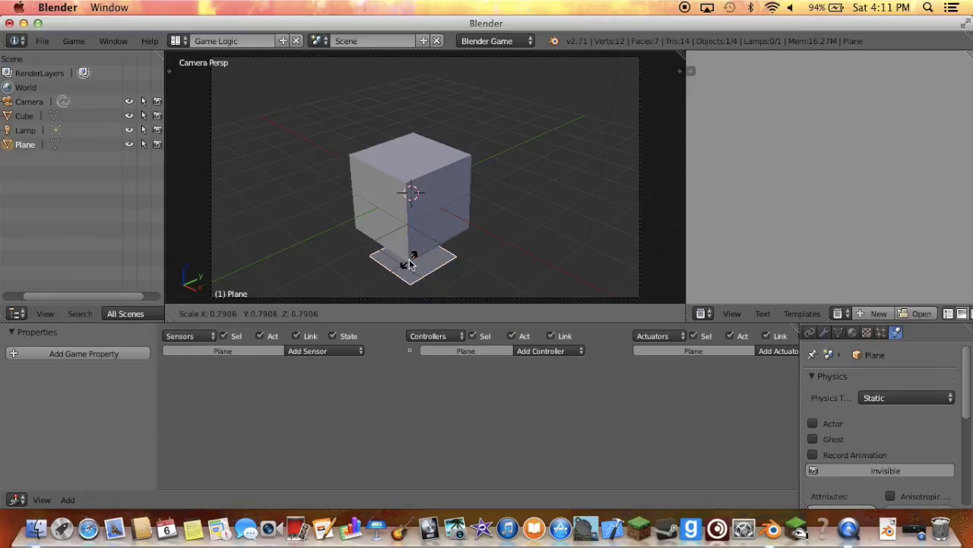
pyautogui.click(516, 238)
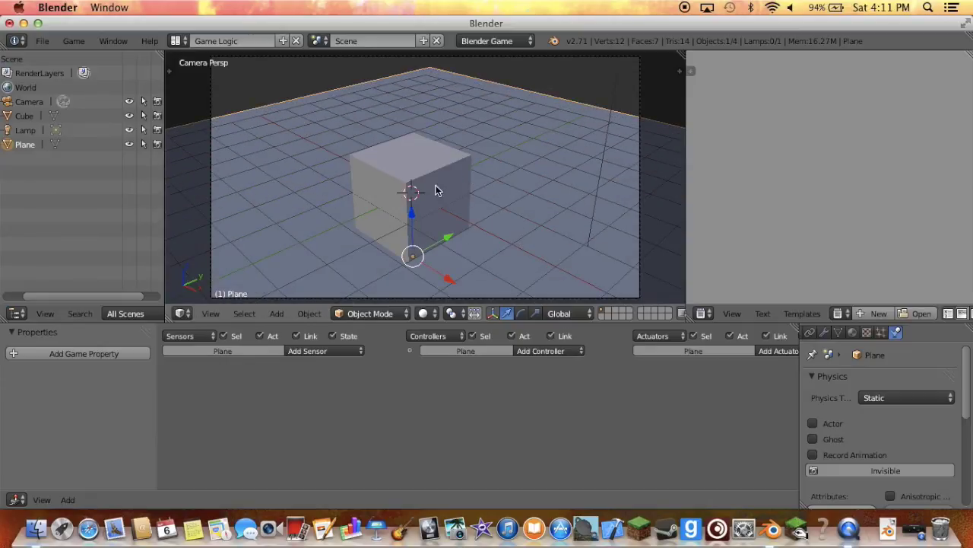
pyautogui.press('p')
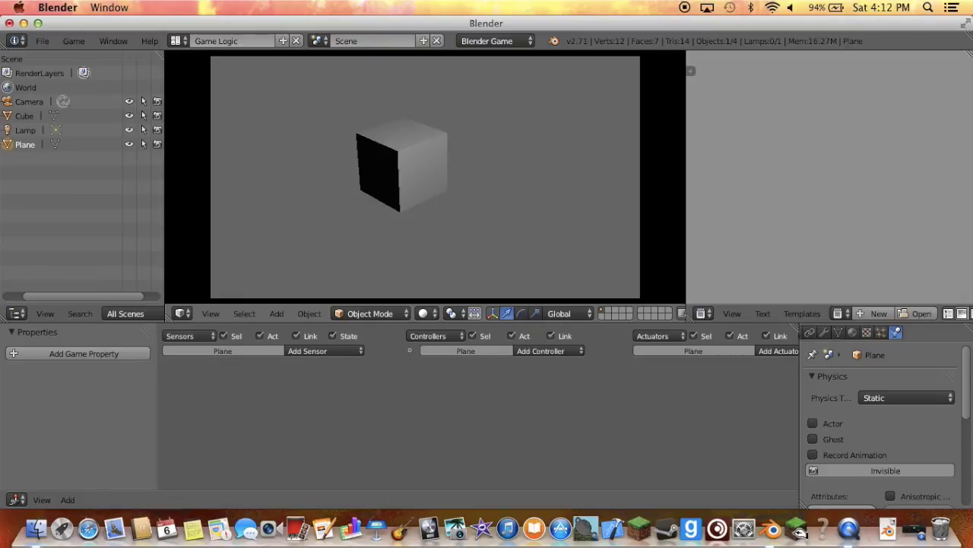
pyautogui.press('Escape')
# Set the Z location of the cube's fifth Motion actuator to 0.20.
pyautogui.rightClick(437, 187)
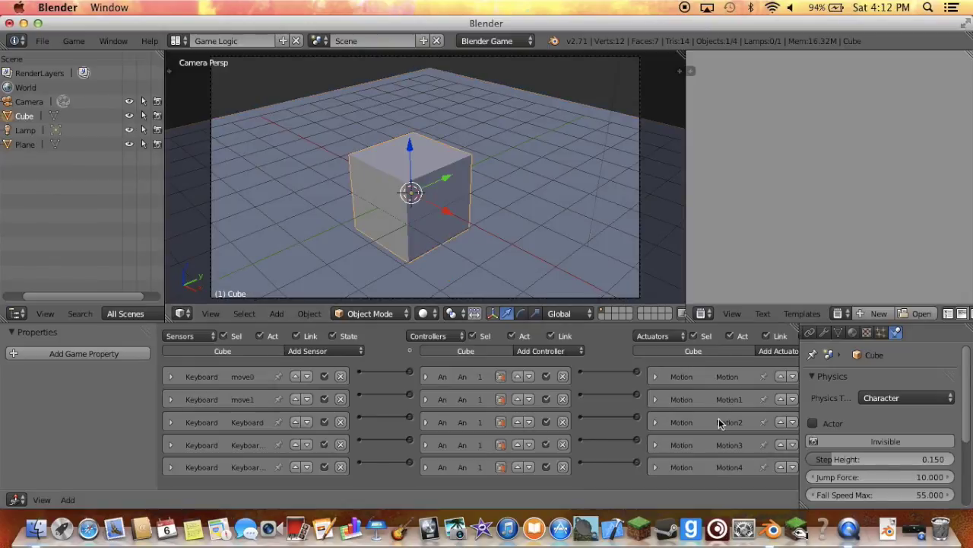
pyautogui.click(655, 467)
pyautogui.scroll(-2, 657, 467)
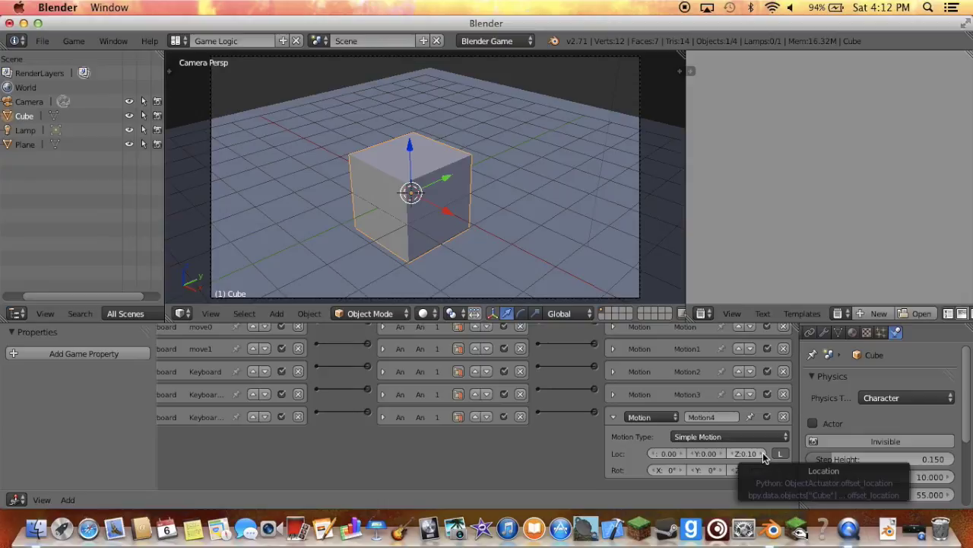
pyautogui.click(764, 454)
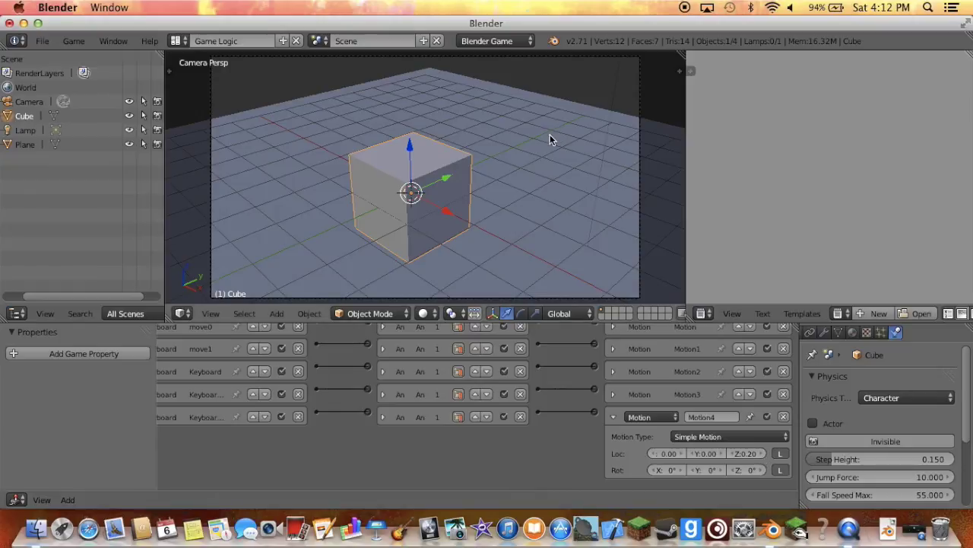
# Run the game and test moving the cube across the floor with the W, A, S and D keys.
pyautogui.press('p')
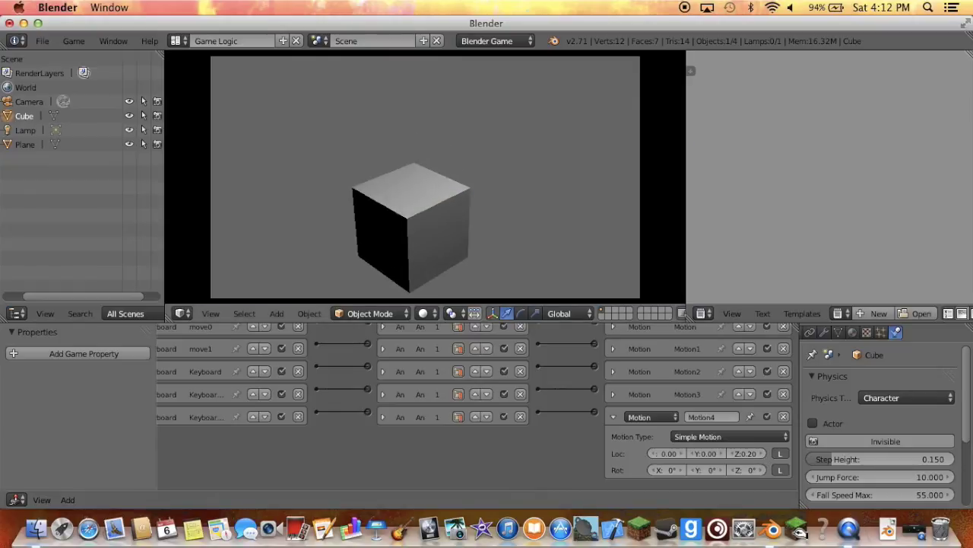
pyautogui.press('d')
pyautogui.press('w')
pyautogui.press('a')
pyautogui.press('s')
pyautogui.press('d')
pyautogui.press('a')
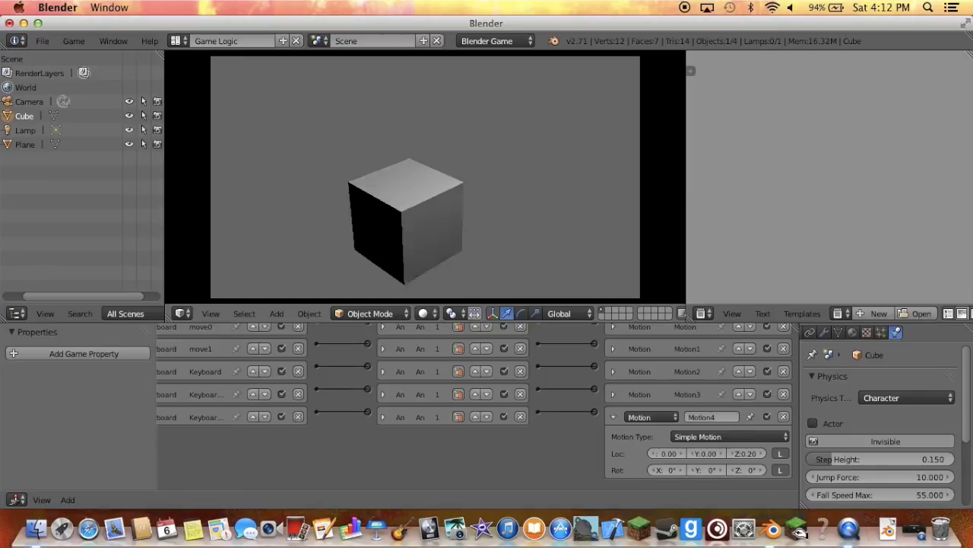
pyautogui.press('a')
pyautogui.press('w')
pyautogui.press('w')
pyautogui.press('w')
pyautogui.press('w')
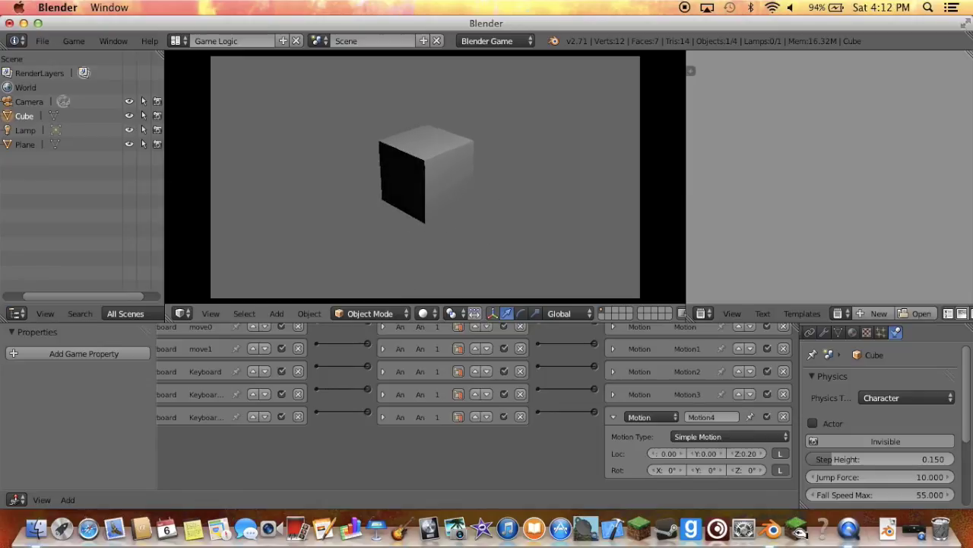
# Test the cube's jump repeatedly with the Spacebar in the running game.
pyautogui.press('space')
pyautogui.press('space')
pyautogui.press('space')
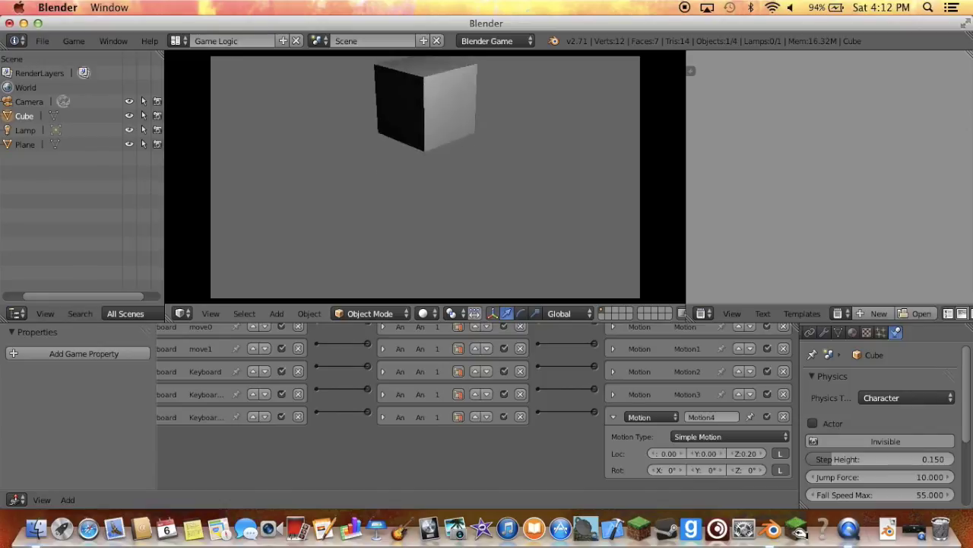
pyautogui.press('space')
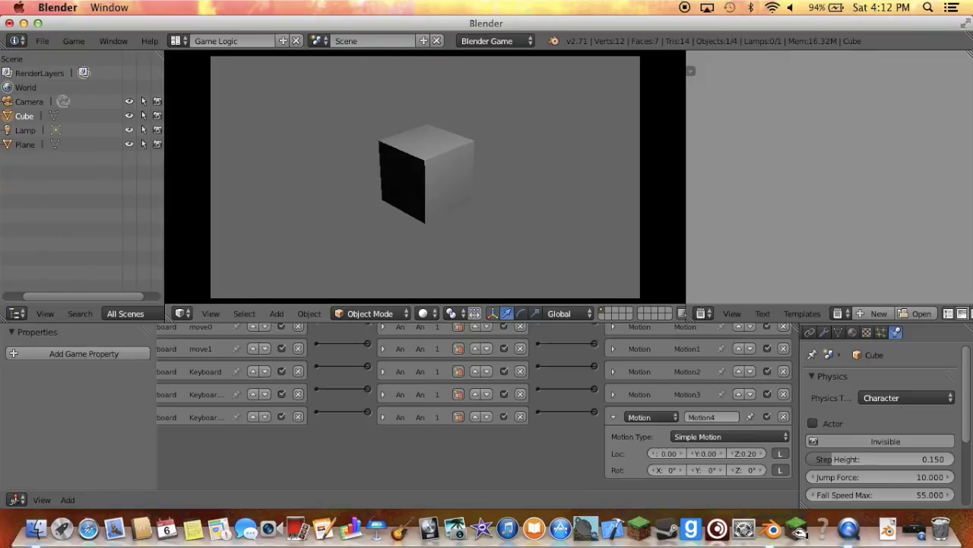
# Stop the game, change the cube's fifth Motion actuator to Character Motion, and enable its Jump option.
pyautogui.press('Escape')
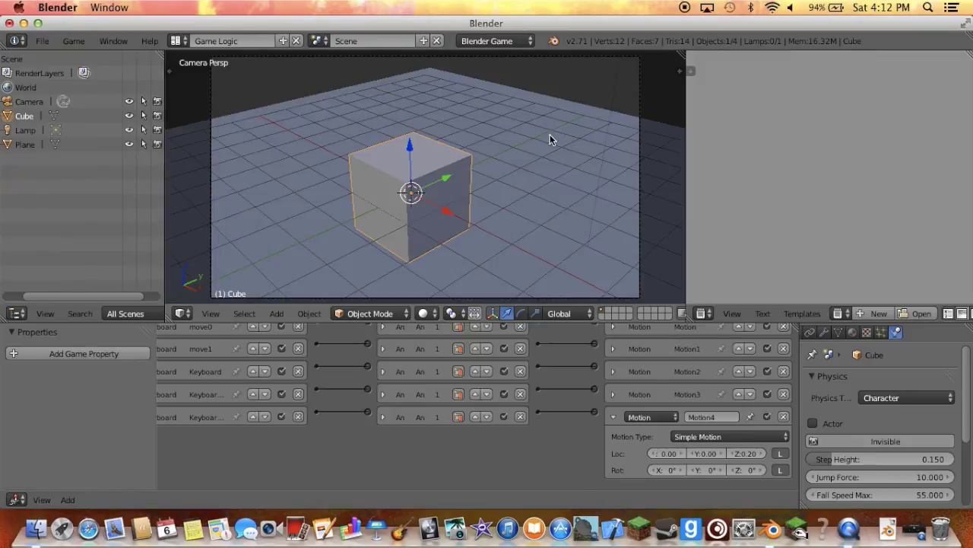
pyautogui.click(721, 437)
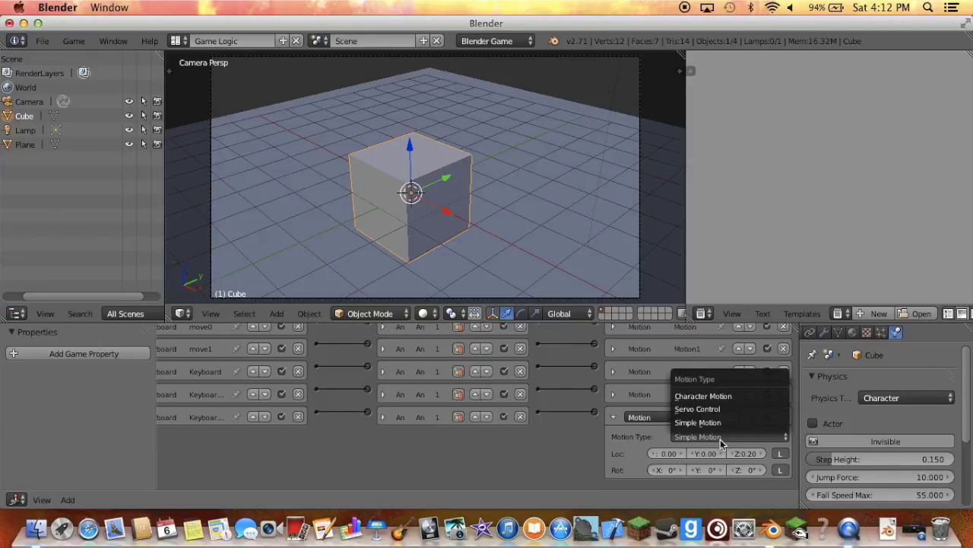
pyautogui.click(730, 396)
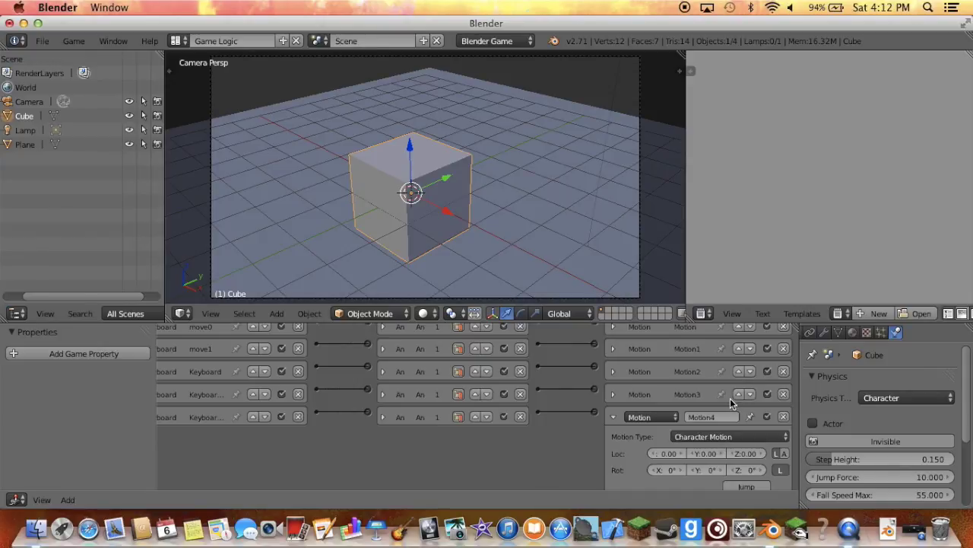
pyautogui.scroll(-1, 753, 464)
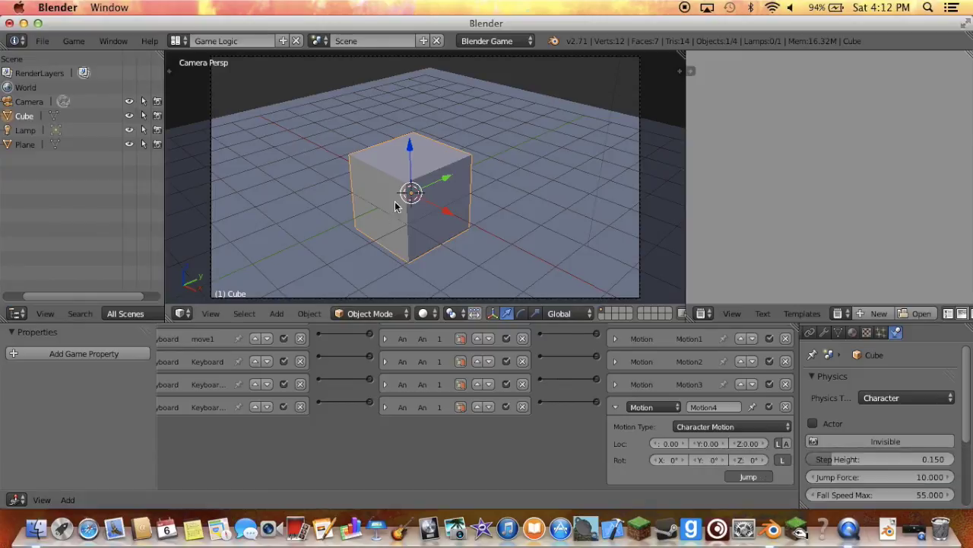
# Run the game and test the Character Motion jump several times with the Spacebar.
pyautogui.press('p')
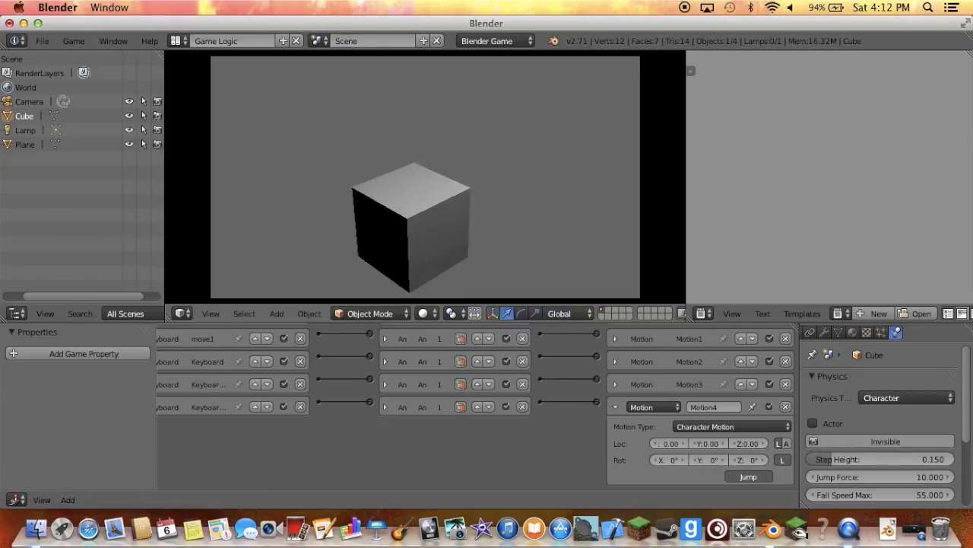
pyautogui.press('space')
pyautogui.press('space')
pyautogui.press('space')
# Test moving the cube in all directions across the floor combined with Spacebar jumps, and end the game run.
pyautogui.press('Down')
pyautogui.press('Right')
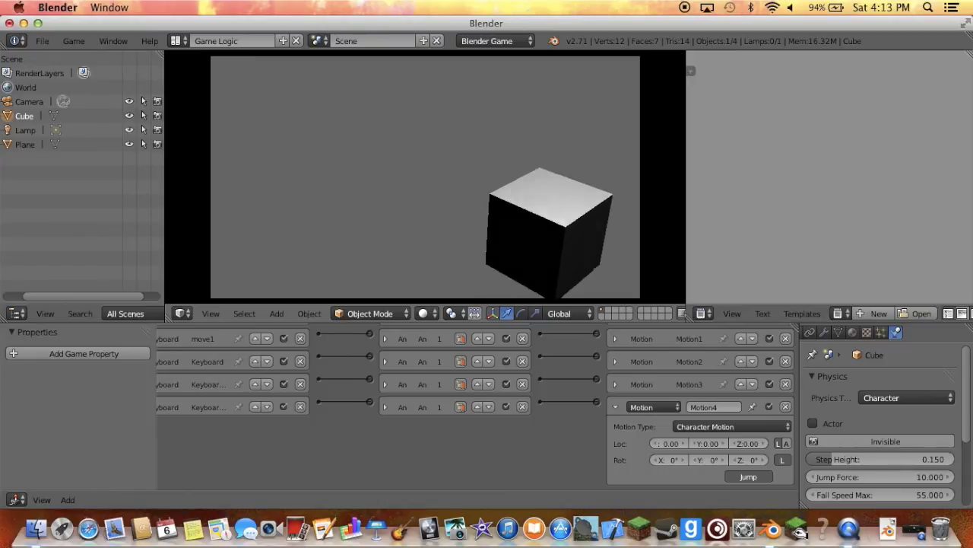
pyautogui.press('Up')
pyautogui.press('space')
pyautogui.press('Right')
pyautogui.press('Left')
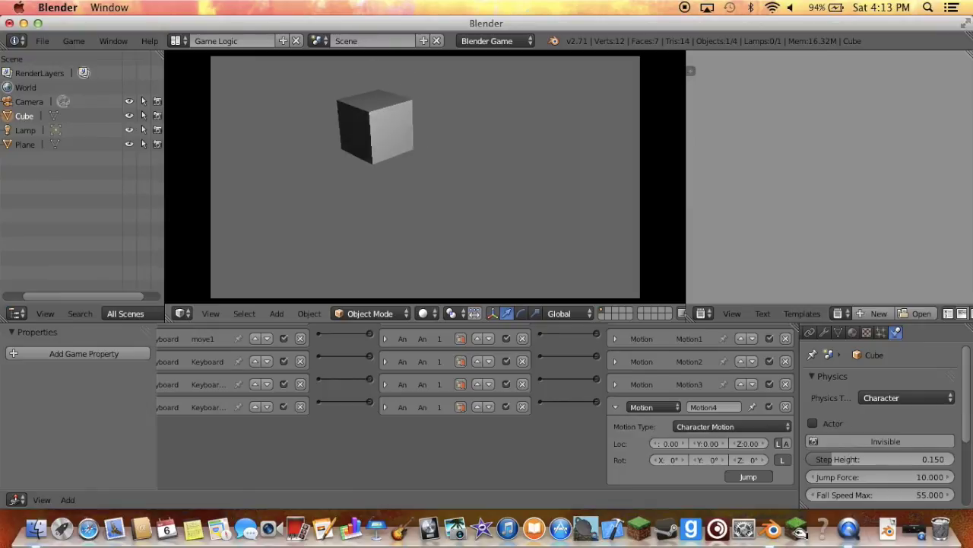
pyautogui.press('Up')
pyautogui.press('Down')
pyautogui.press('Up')
pyautogui.press('space')
pyautogui.press('Right')
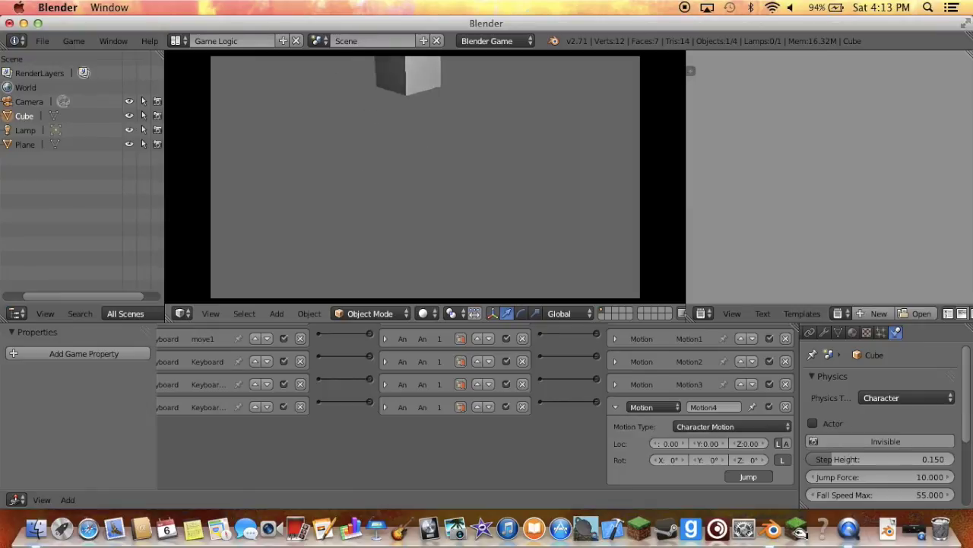
pyautogui.press('Up')
pyautogui.press('Down')
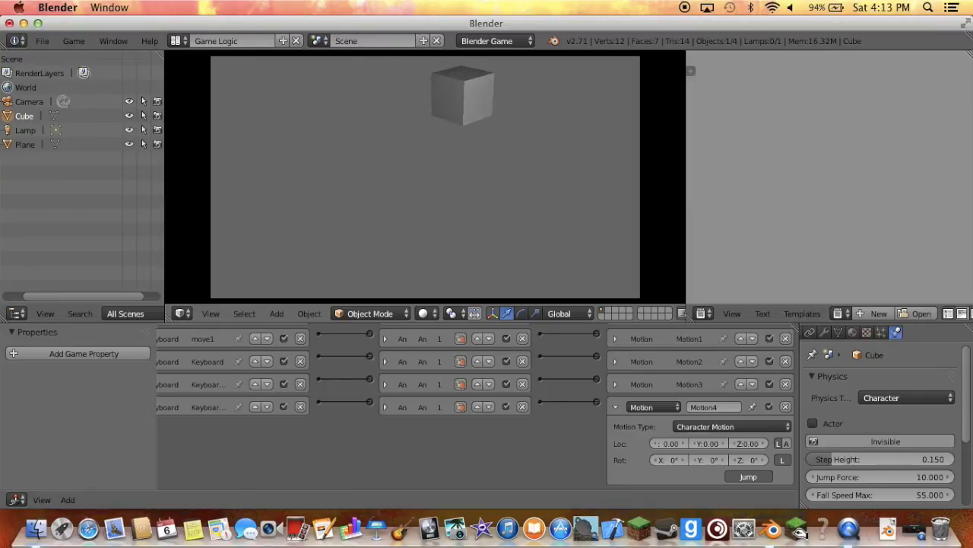
pyautogui.press('Left')
pyautogui.press('space')
pyautogui.press('Up')
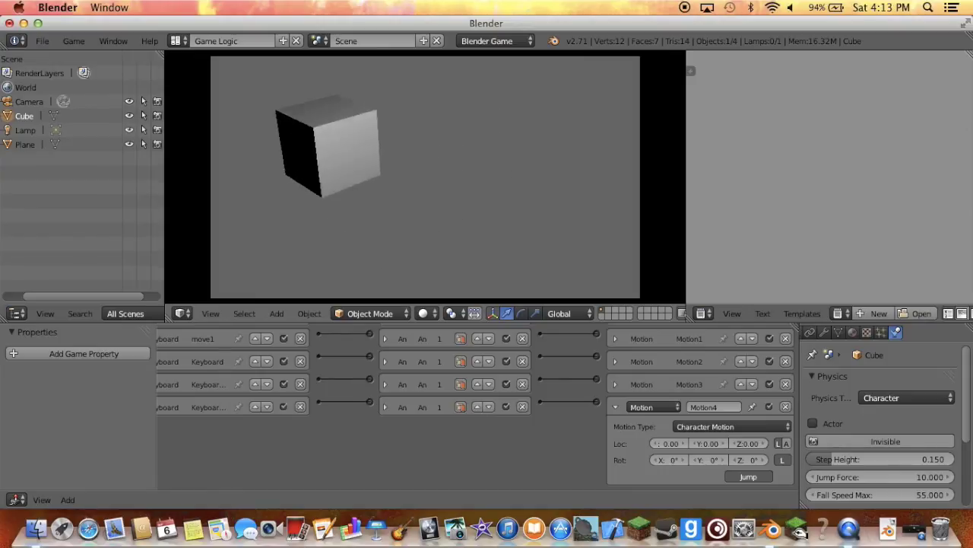
pyautogui.press('Right')
pyautogui.press('w')
pyautogui.press('d')
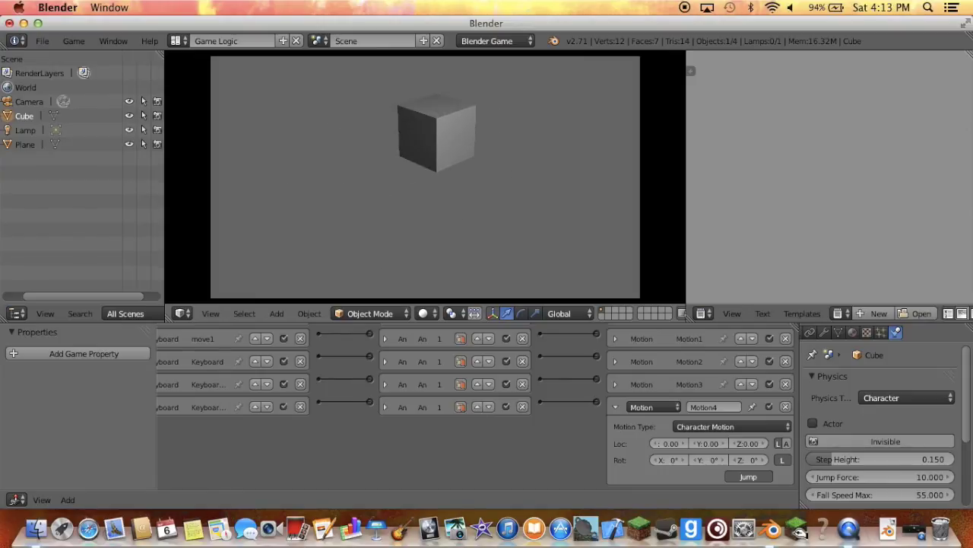
pyautogui.press('Escape')
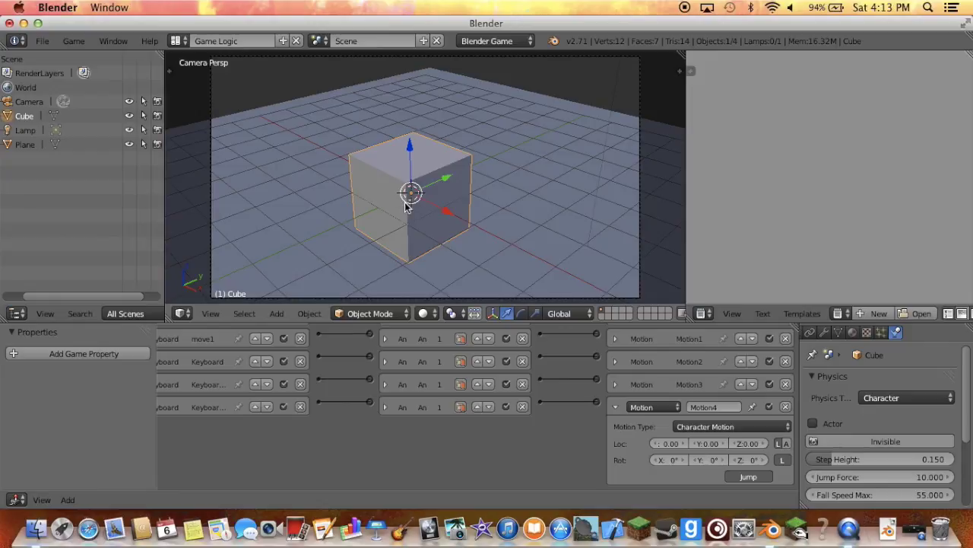